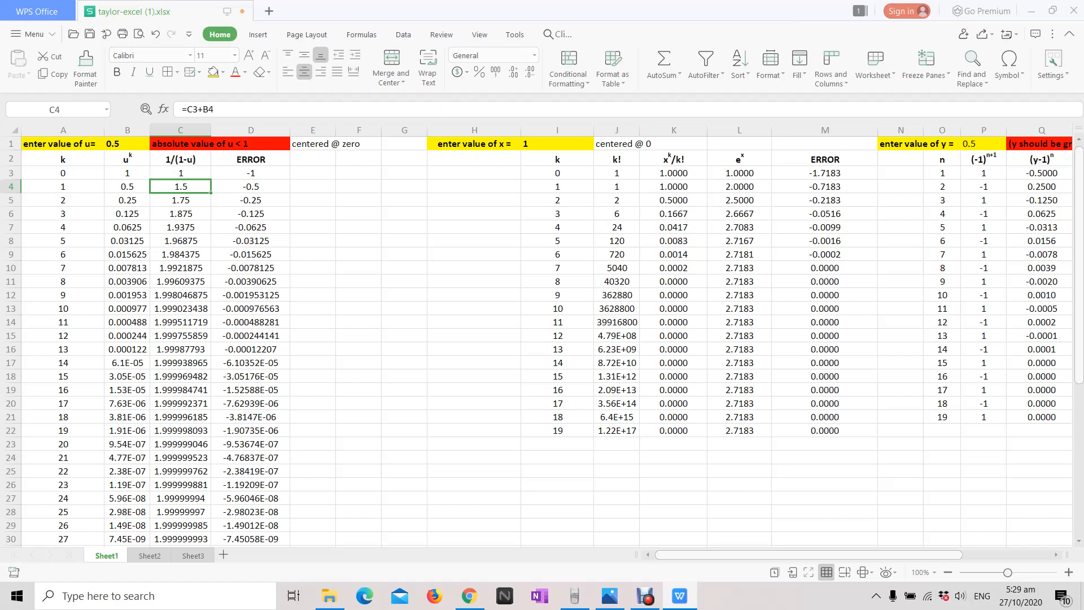
pyautogui.click(181, 159)
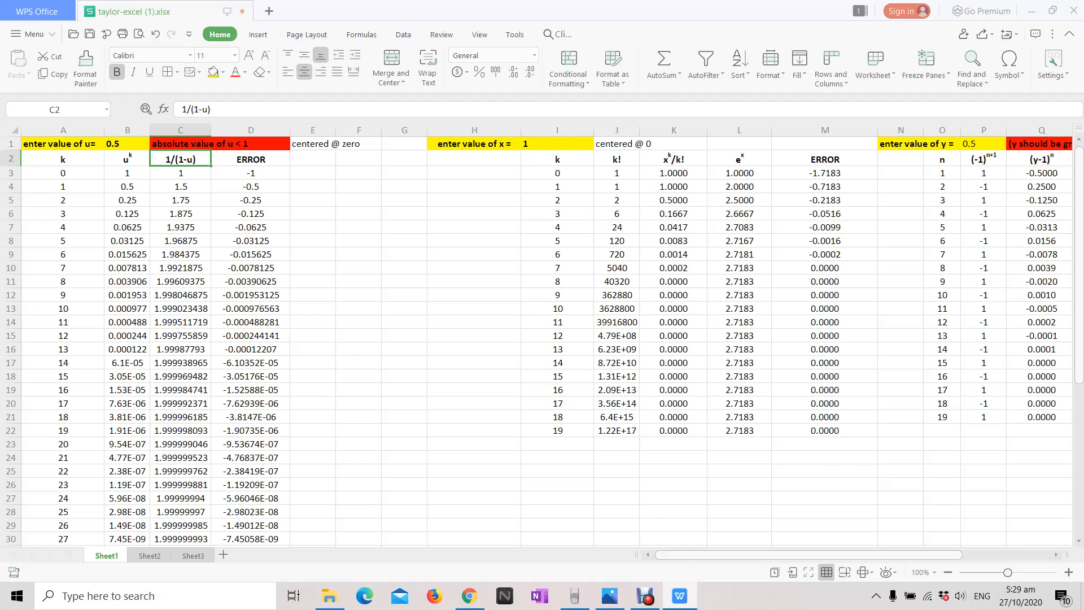
pyautogui.click(251, 144)
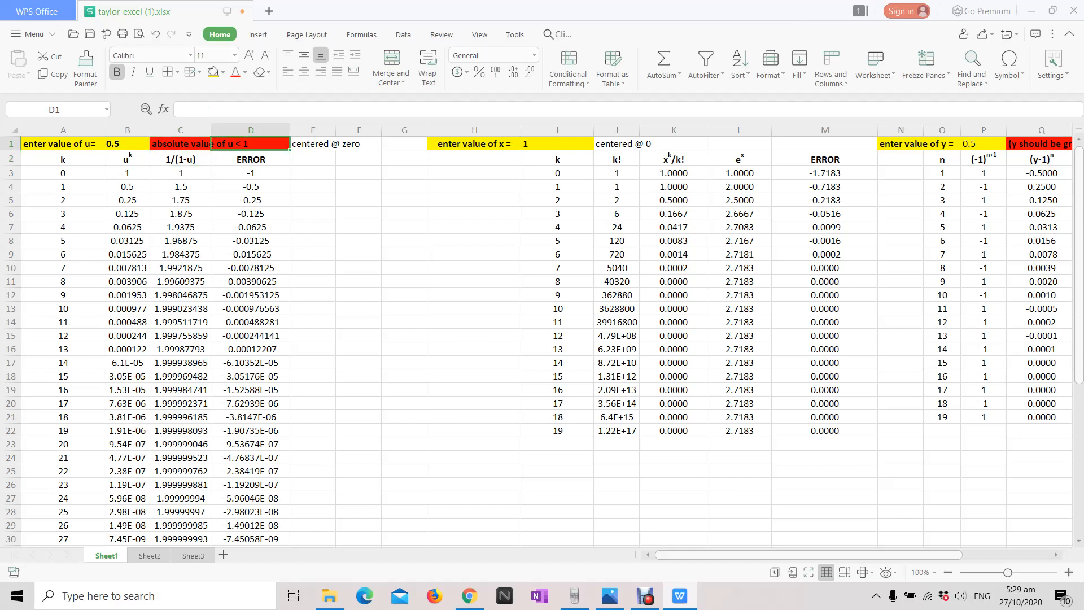
pyautogui.click(180, 144)
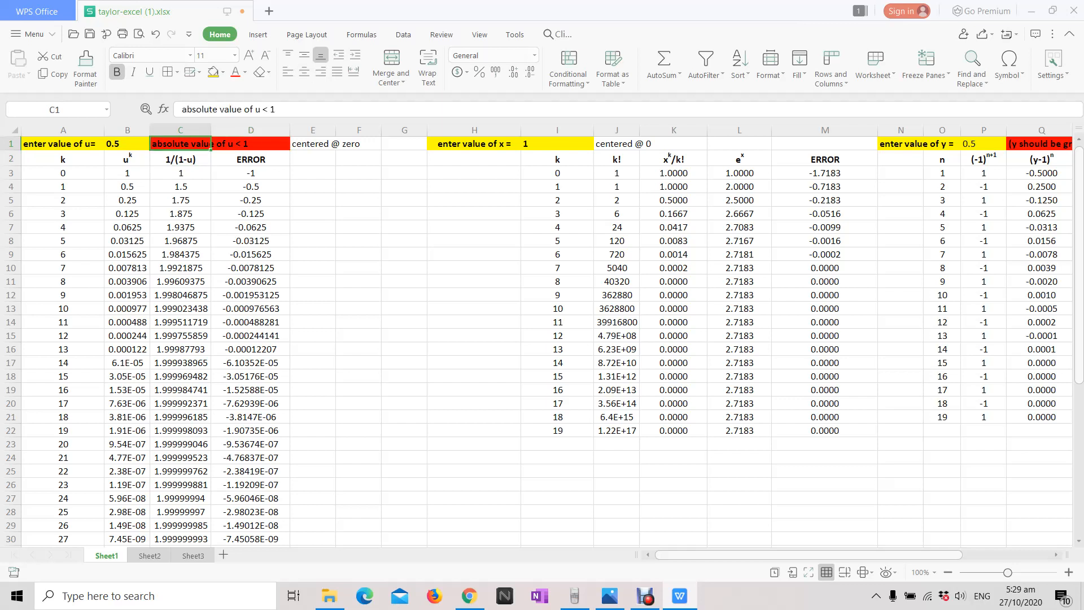
pyautogui.click(251, 144)
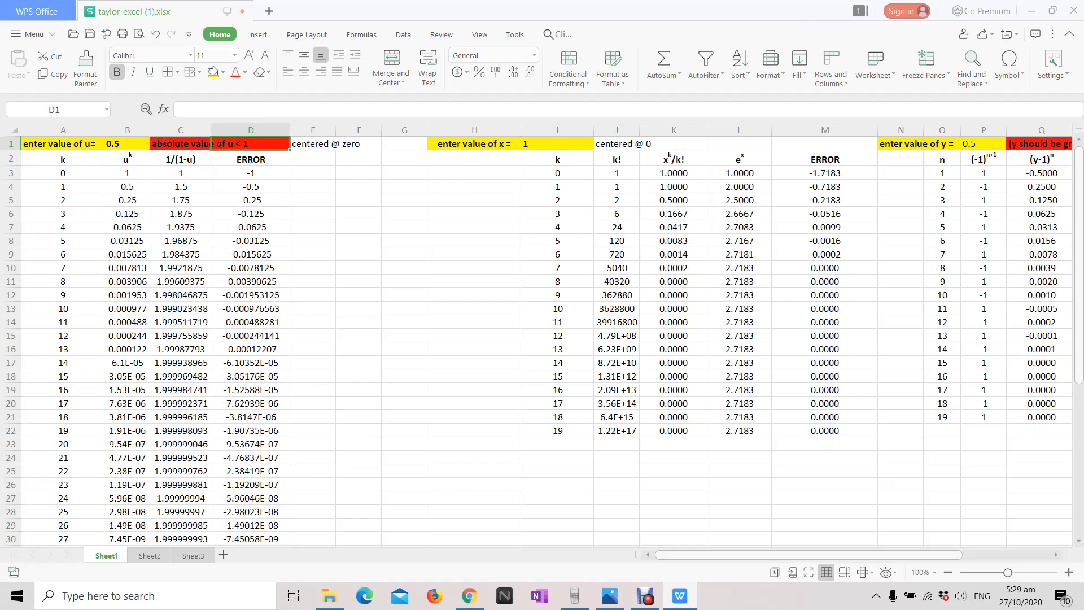
# Set the value of u in cell B1 to 3.
pyautogui.click(128, 144)
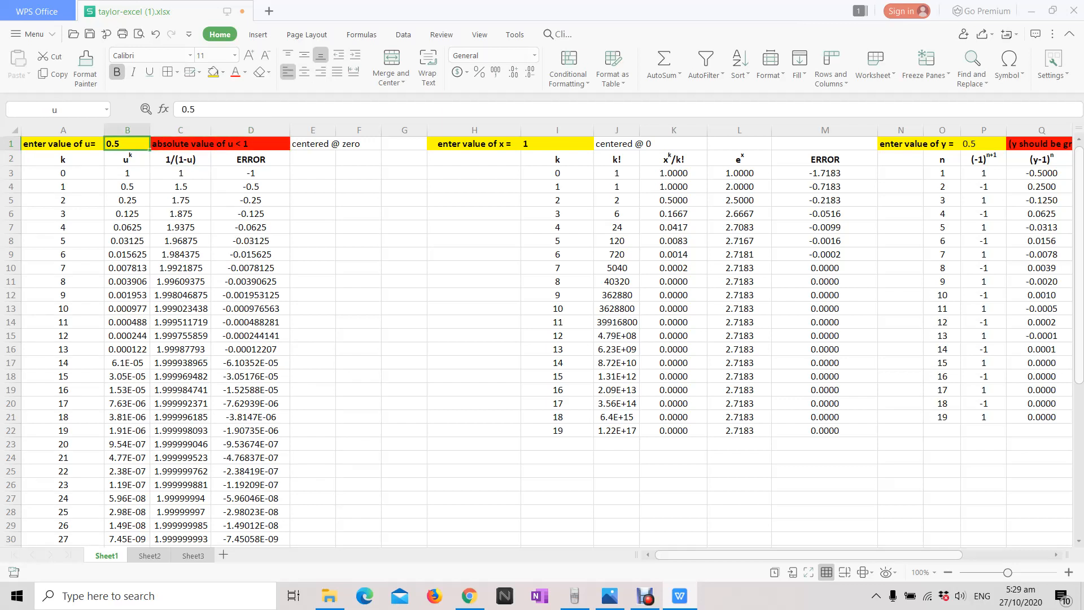
pyautogui.doubleClick(127, 144)
pyautogui.press('BackSpace')
pyautogui.press('BackSpace')
pyautogui.press('BackSpace')
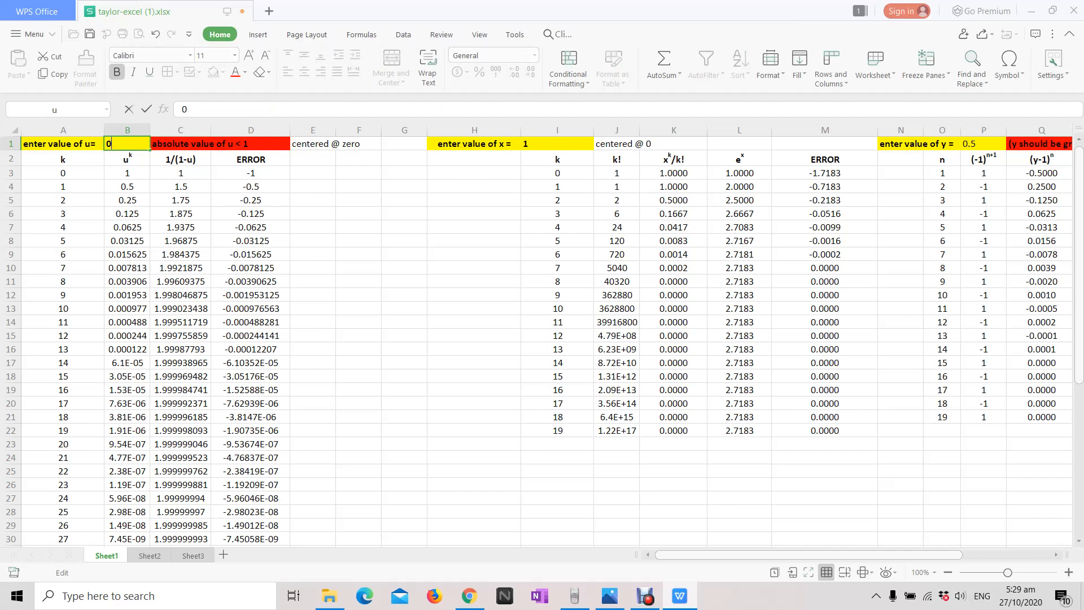
pyautogui.write('3')
pyautogui.press('Return')
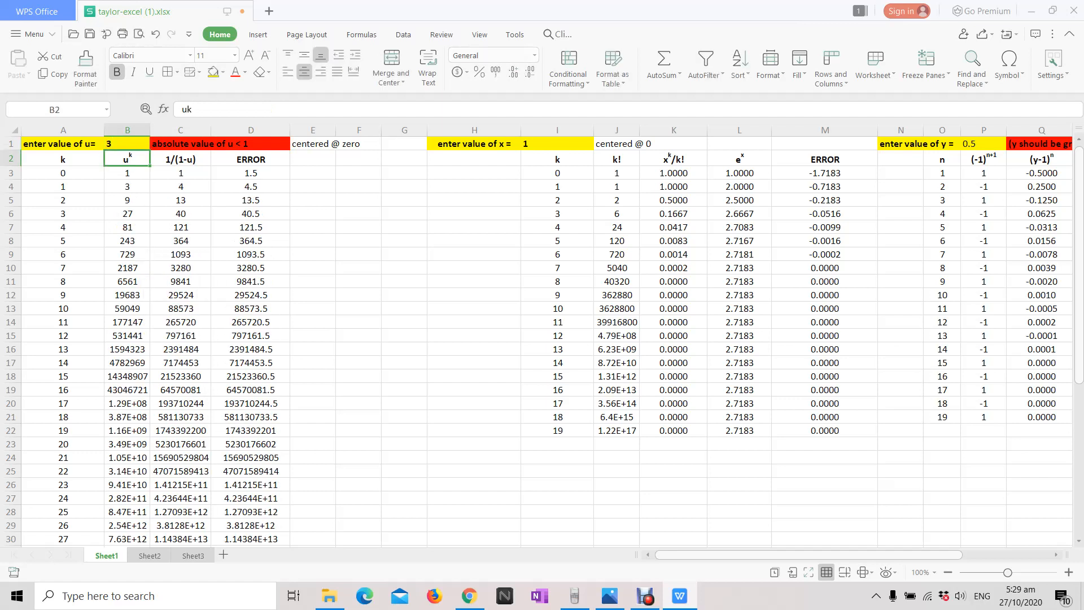
# Examine the 1/(1-u) partial sums and their errors down to the last row of the first table.
pyautogui.click(251, 228)
pyautogui.scroll(-2, 251, 228)
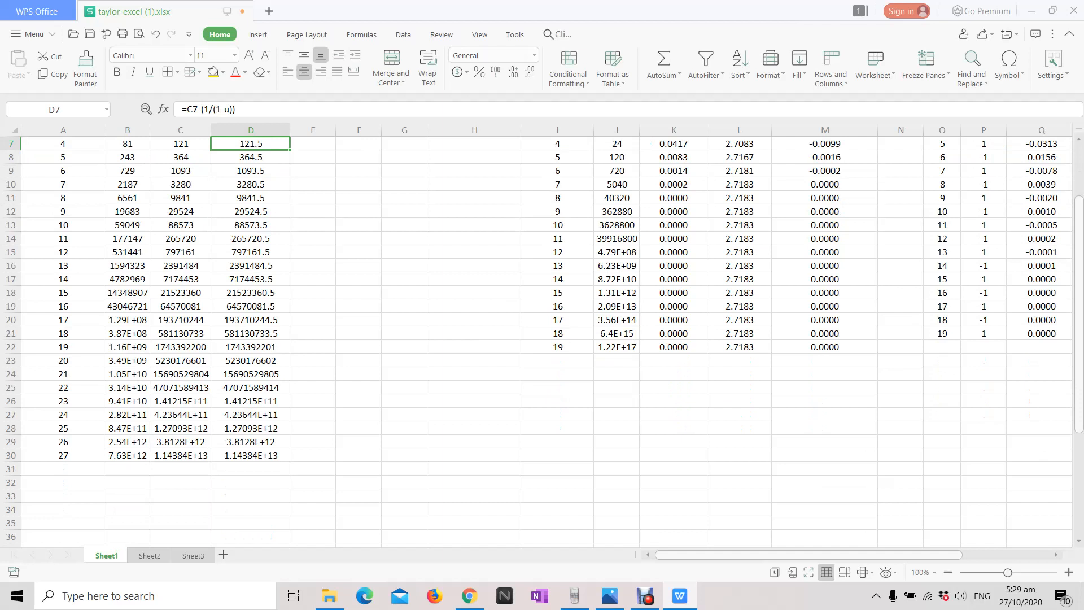
pyautogui.hotkey('ctrl', 'Down')
pyautogui.press('Up')
pyautogui.press('Up')
pyautogui.press('Up')
pyautogui.press('Up')
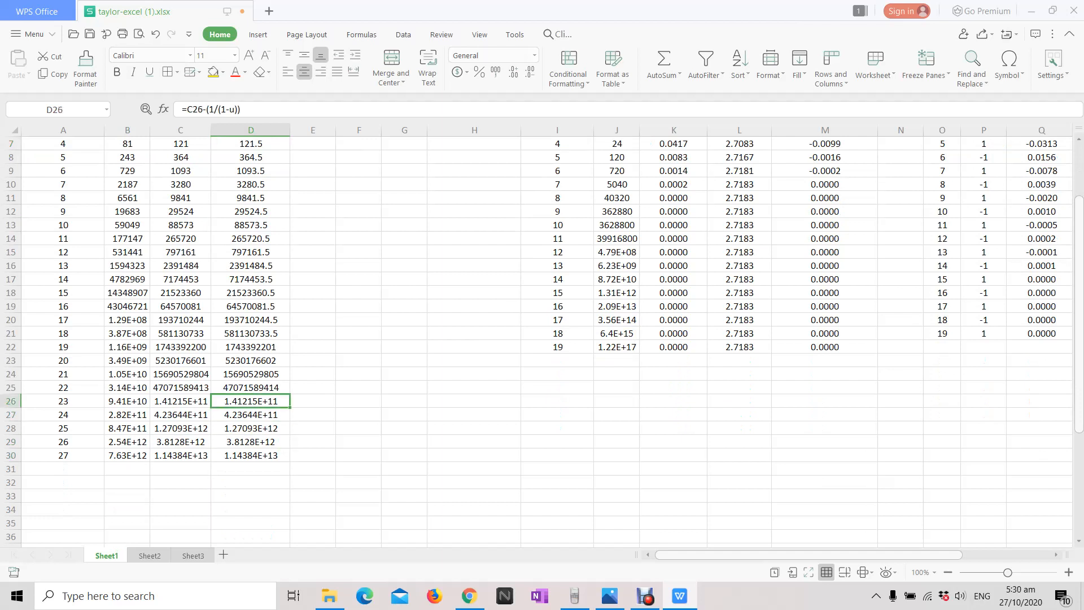
pyautogui.scroll(2, 542, 339)
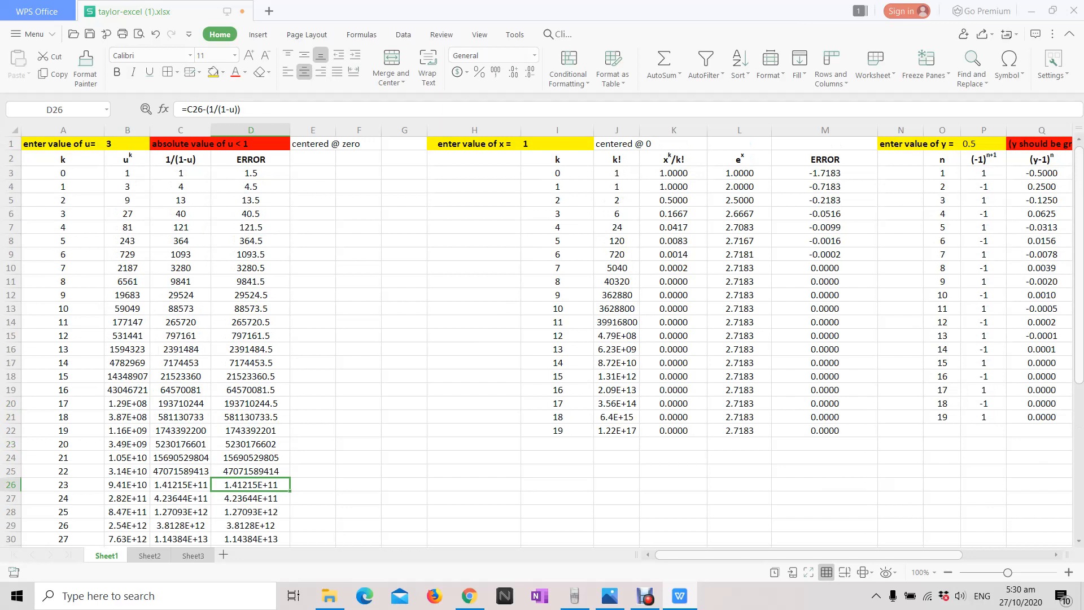
pyautogui.moveTo(181, 200); pyautogui.dragTo(181, 458)
pyautogui.scroll(-1, 181, 458)
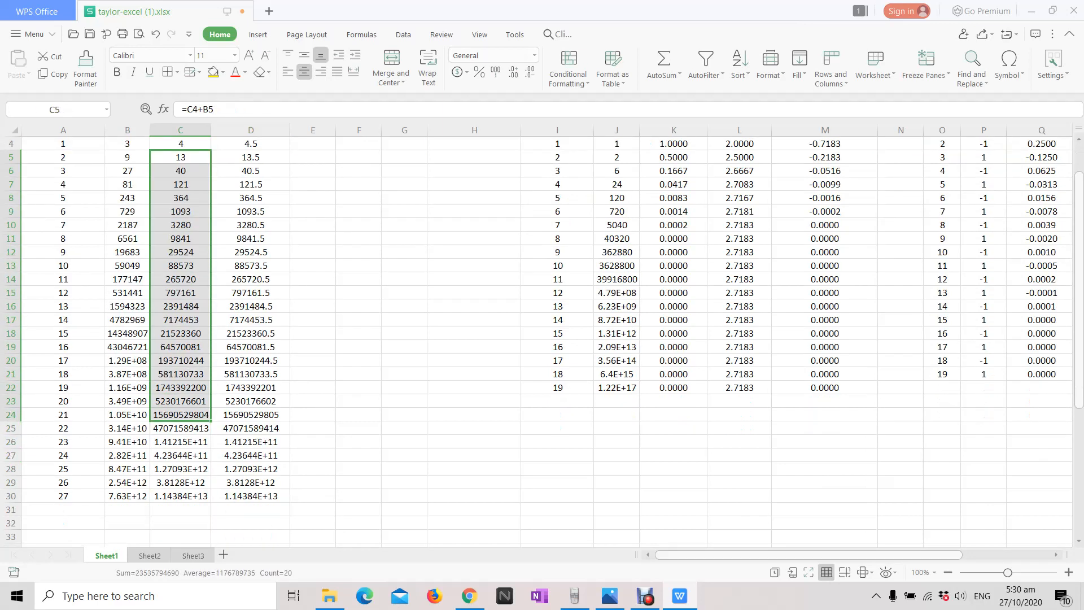
pyautogui.click(251, 468)
pyautogui.click(251, 428)
pyautogui.scroll(1, 250, 428)
# Set the value of u in cell B1 to 0.5.
pyautogui.doubleClick(127, 144)
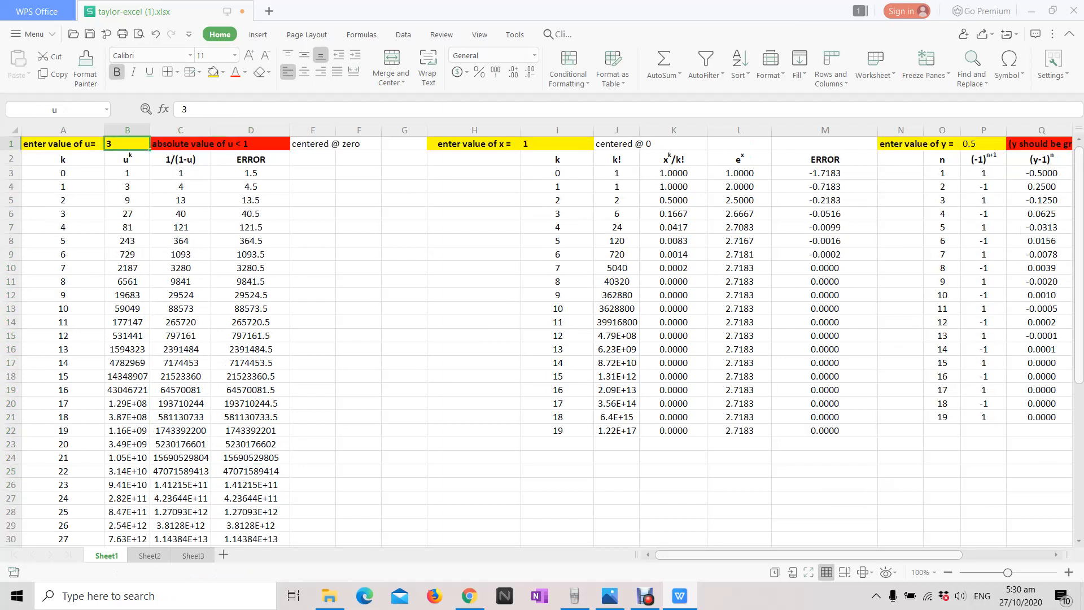
pyautogui.press('BackSpace')
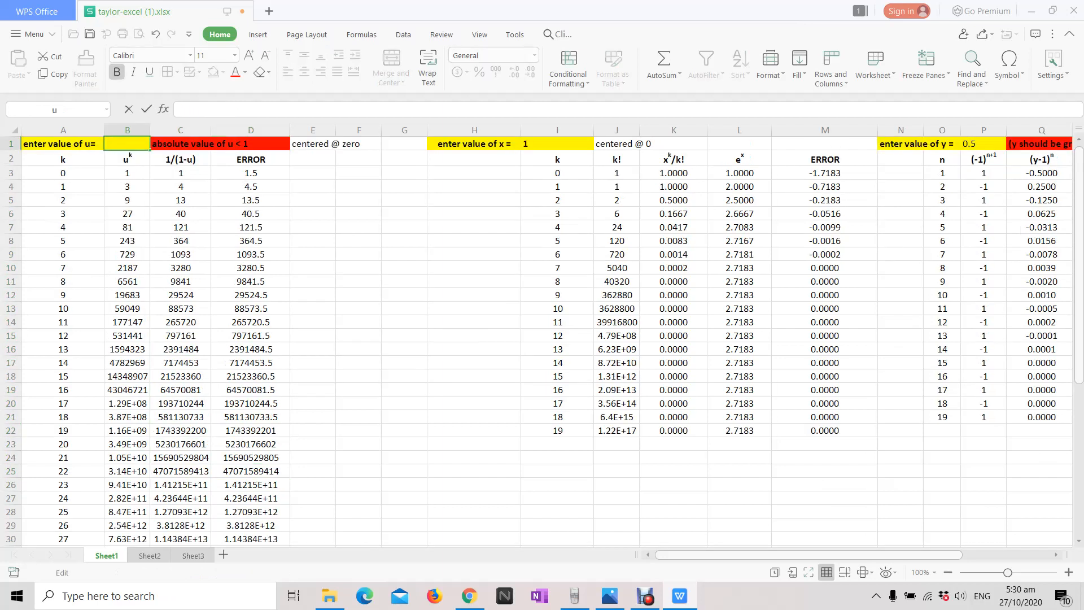
pyautogui.write('0.5')
pyautogui.press('Return')
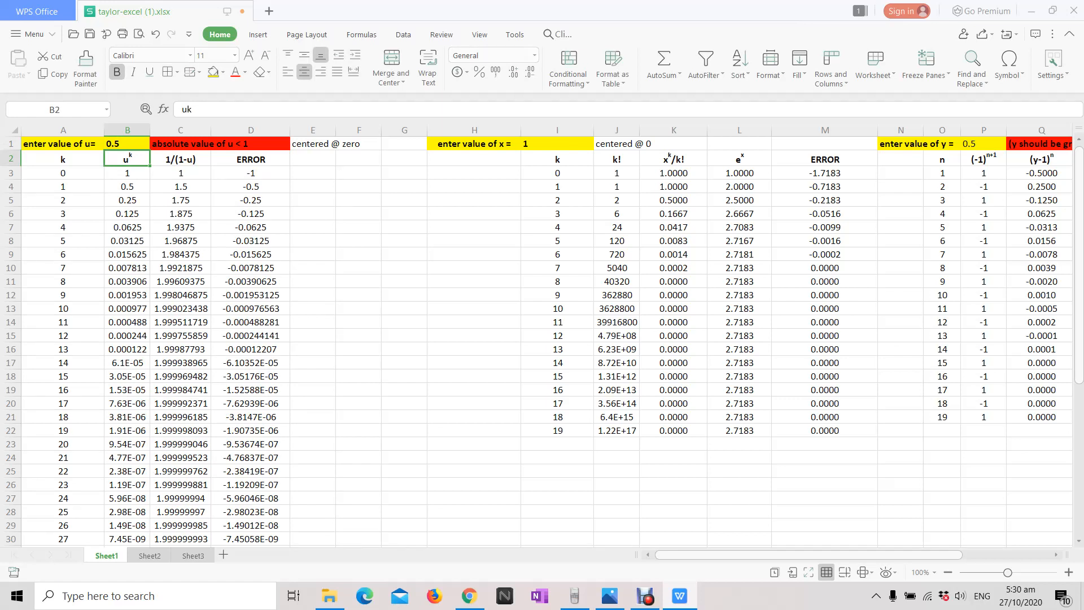
pyautogui.click(180, 160)
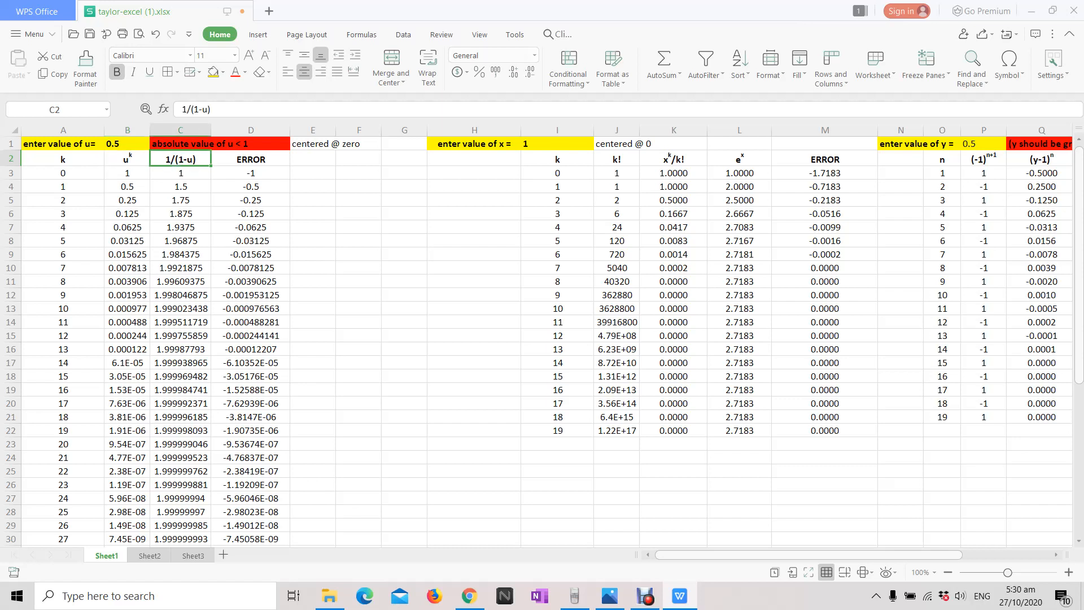
pyautogui.hotkey('alt', 'Tab')
pyautogui.hotkey('alt', 'Tab')
pyautogui.hotkey('alt', 'Tab')
pyautogui.hotkey('alt', 'Tab')
pyautogui.hotkey('alt', 'Tab')
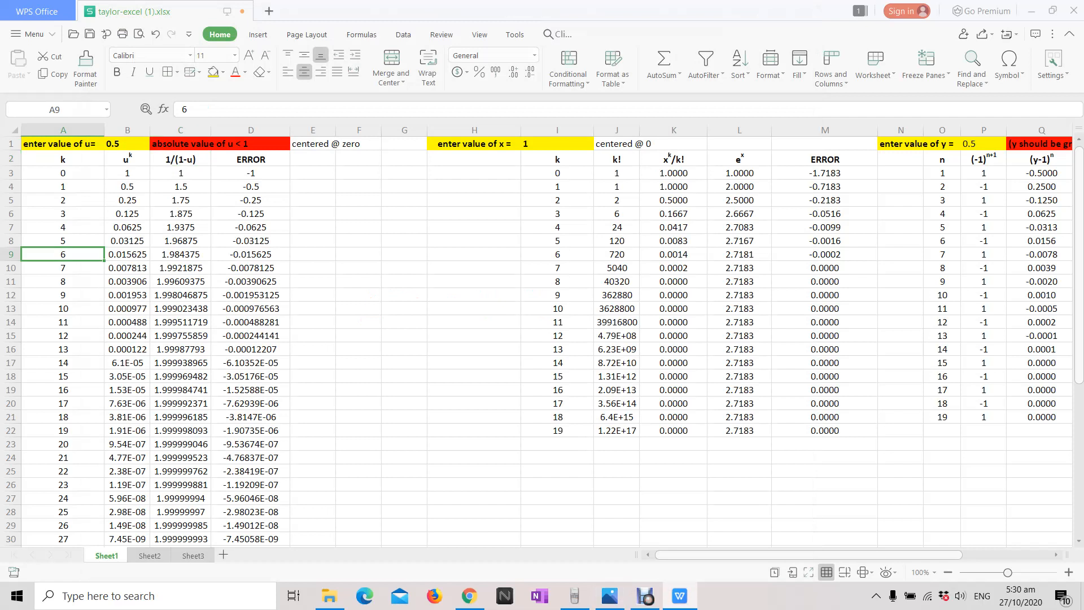
# Review the k, u^k, 1/(1-u) and ERROR columns of the first series table one after another.
pyautogui.moveTo(63, 159); pyautogui.dragTo(63, 525)
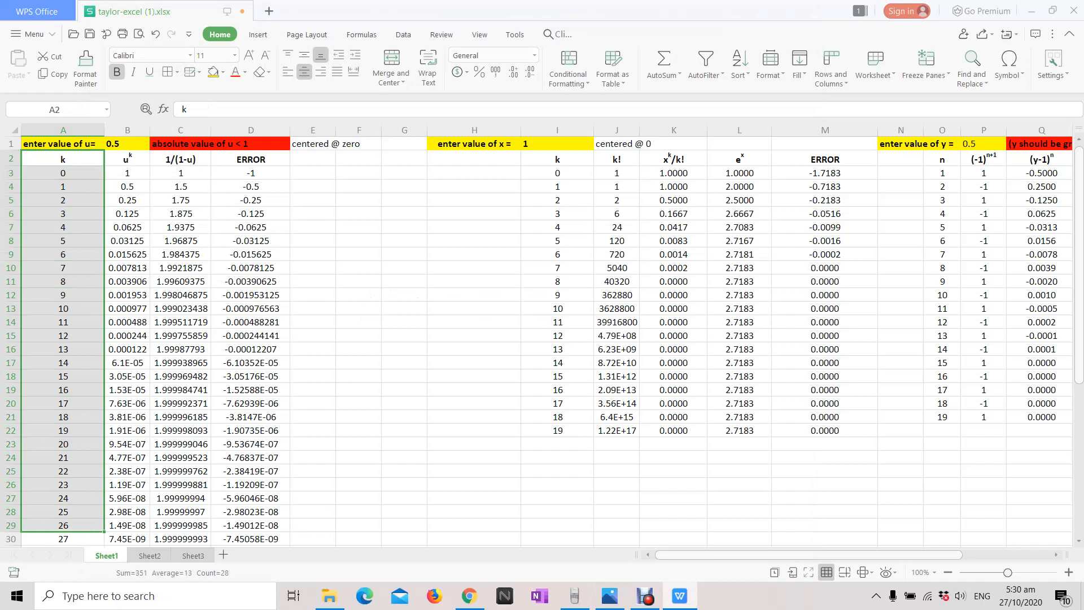
pyautogui.moveTo(127, 159); pyautogui.dragTo(127, 471)
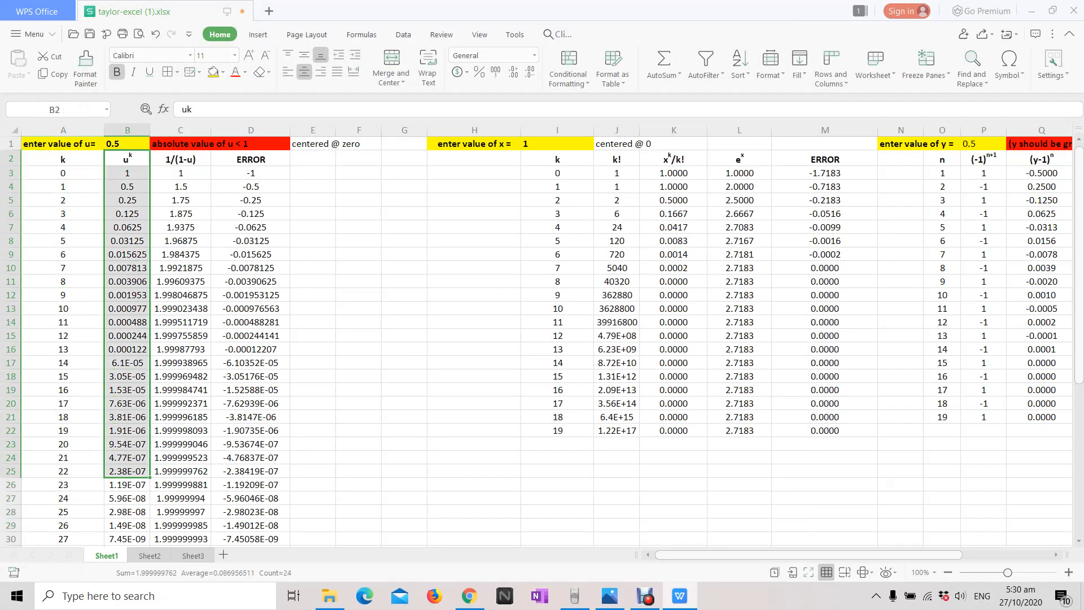
pyautogui.moveTo(180, 159); pyautogui.dragTo(180, 471)
pyautogui.click(251, 213)
pyautogui.moveTo(251, 159); pyautogui.dragTo(251, 498)
pyautogui.click(250, 525)
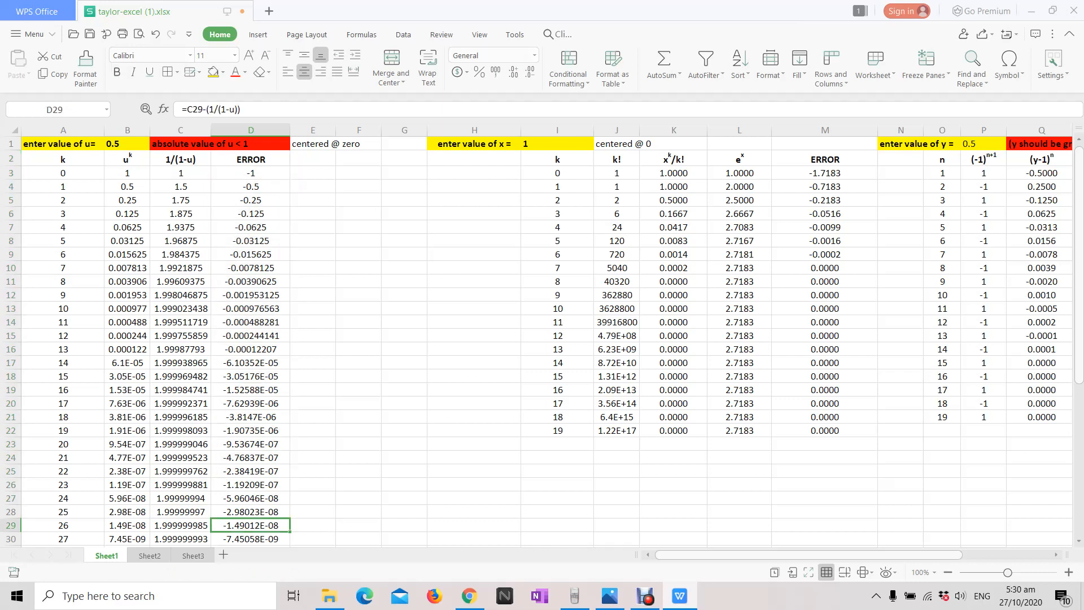
pyautogui.click(250, 254)
pyautogui.click(250, 200)
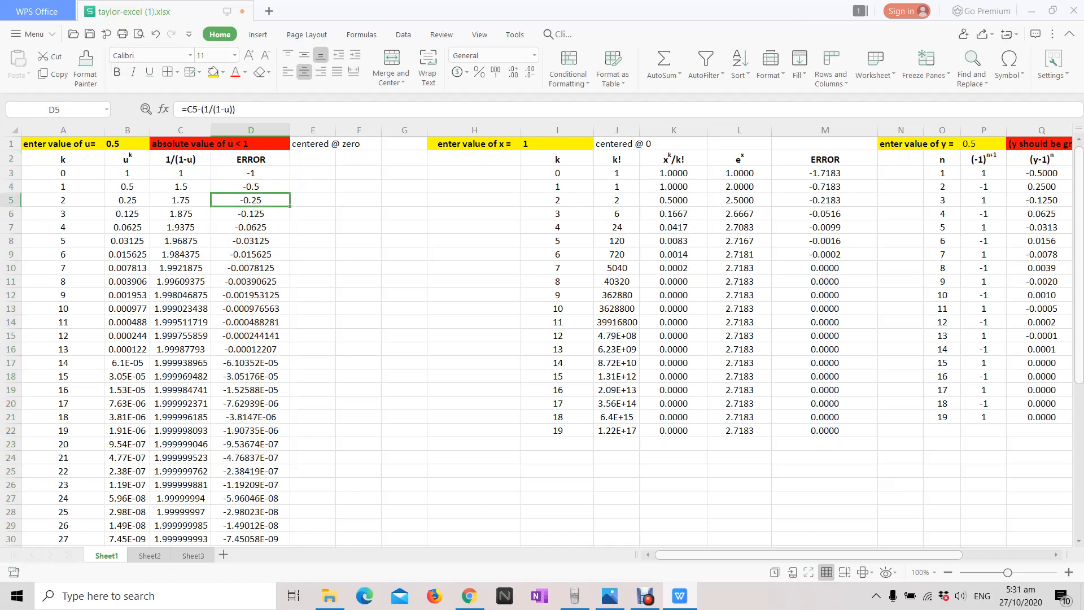
pyautogui.click(180, 159)
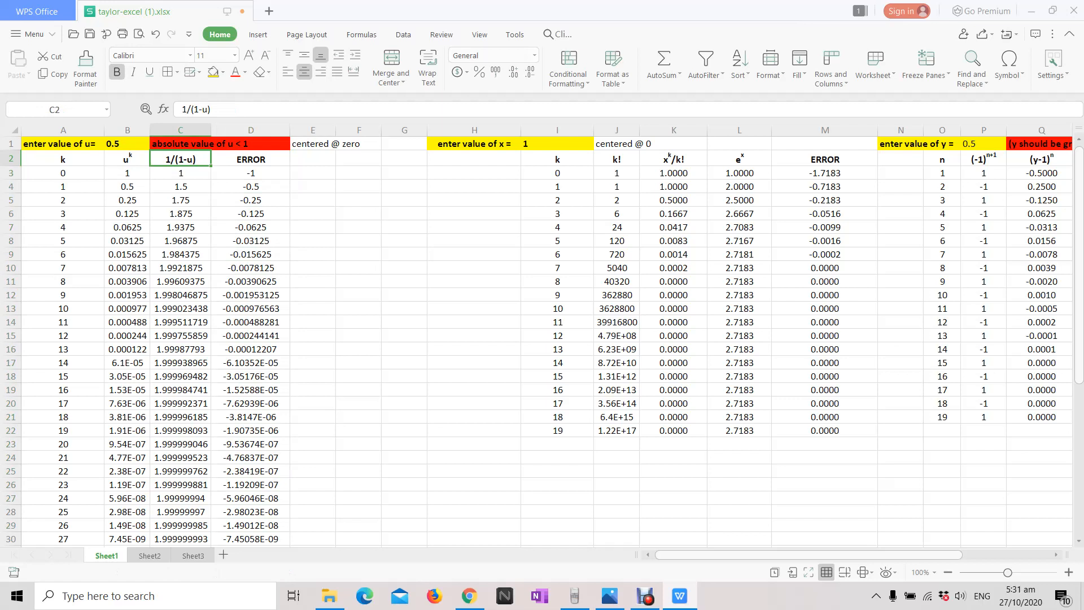
# Compare the k terms with the 1/(1-u) partial sums from the first row down to row 30.
pyautogui.scroll(-1, 541, 339)
pyautogui.scroll(1, 542, 339)
pyautogui.moveTo(64, 173); pyautogui.dragTo(63, 428)
pyautogui.scroll(2, 542, 338)
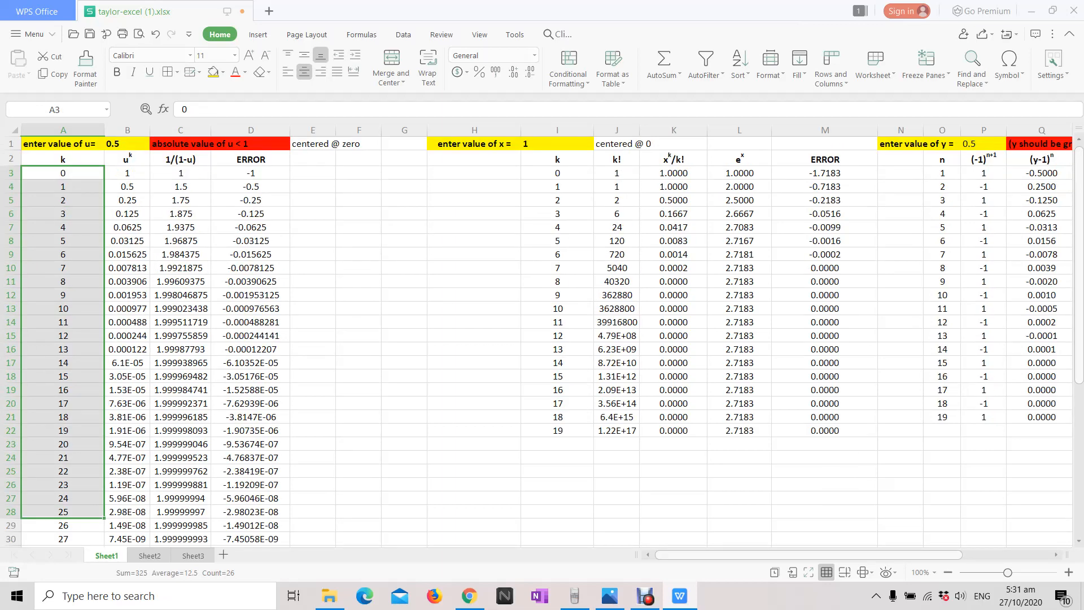
pyautogui.moveTo(181, 173); pyautogui.dragTo(181, 214)
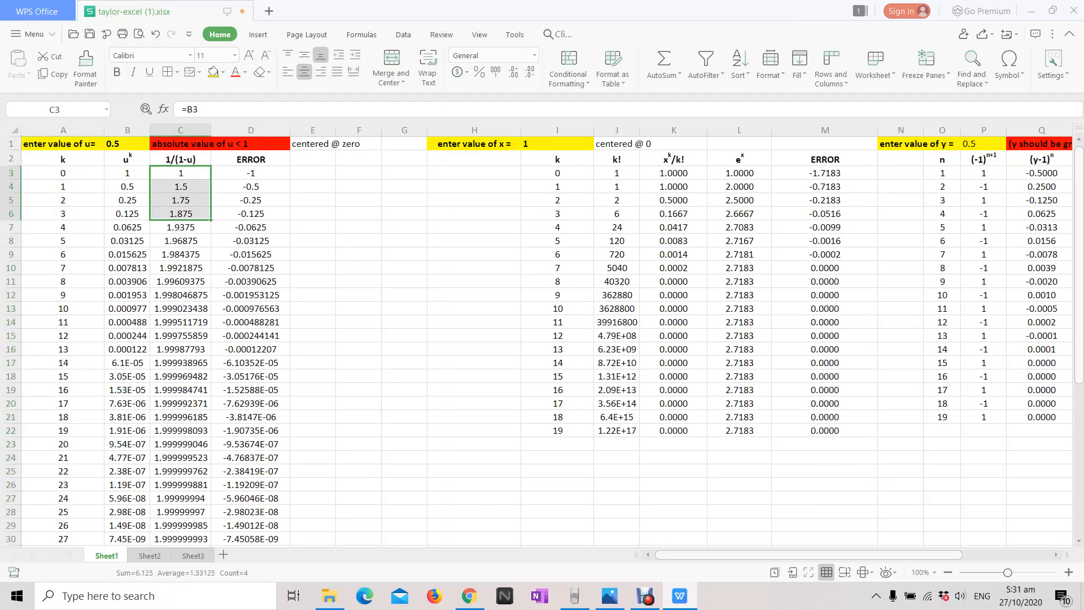
pyautogui.scroll(-1, 180, 214)
pyautogui.click(181, 509)
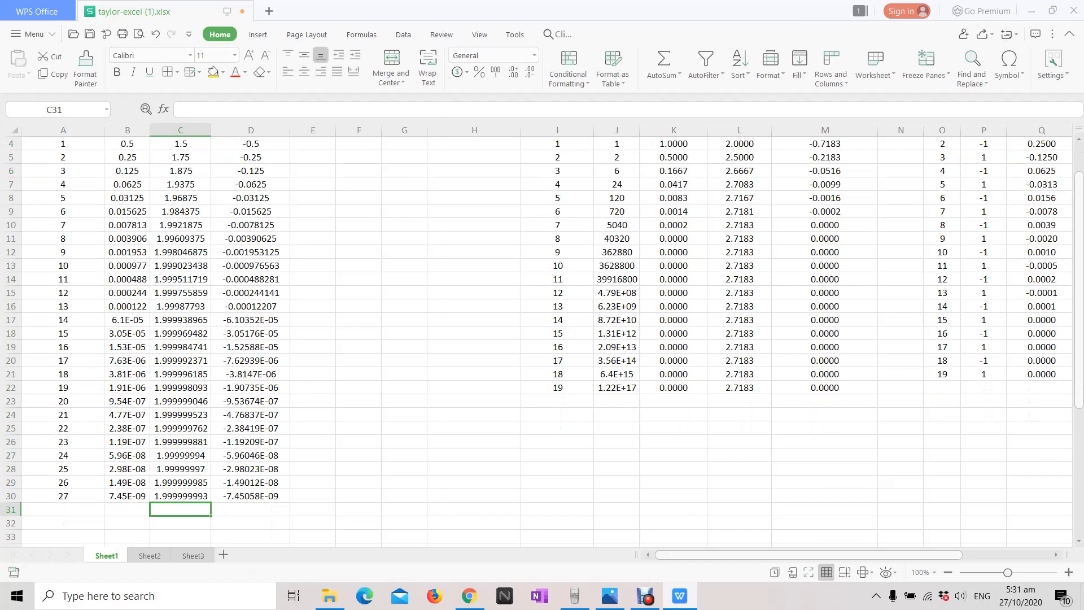
pyautogui.click(180, 496)
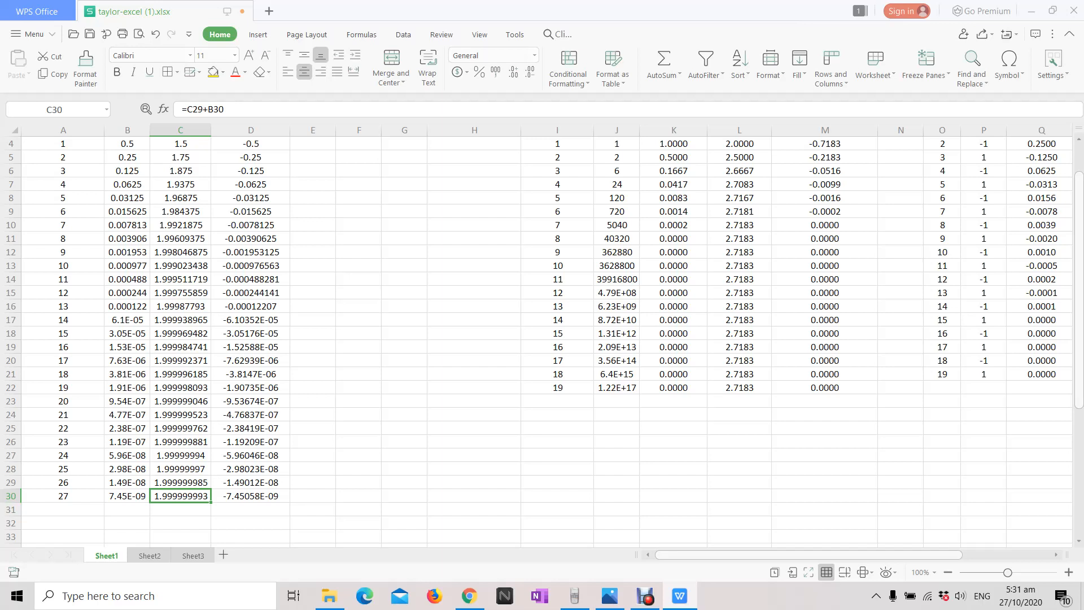
pyautogui.click(63, 495)
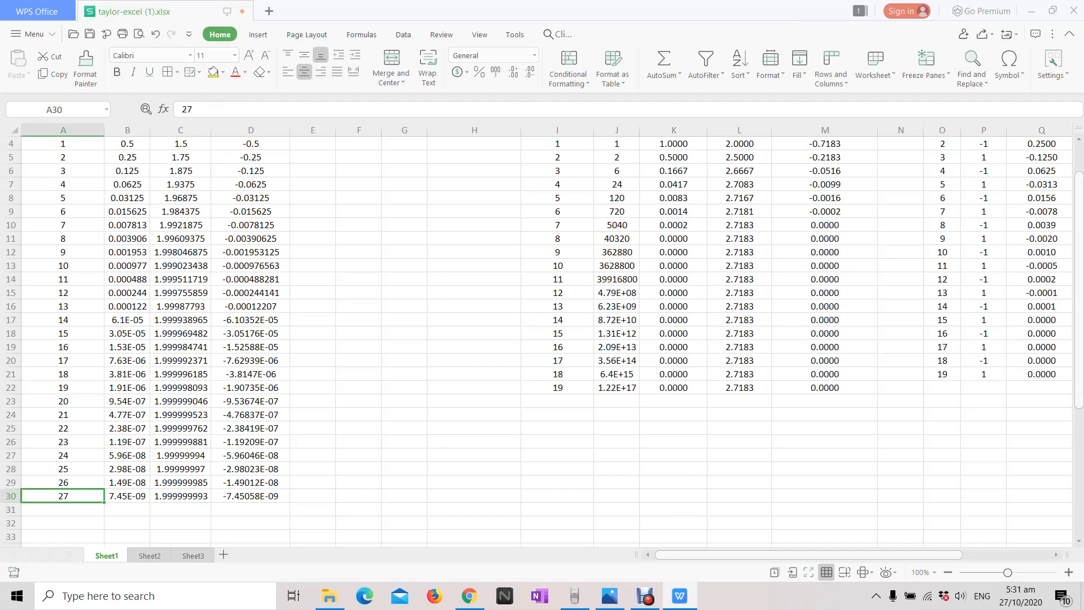
pyautogui.scroll(1, 542, 333)
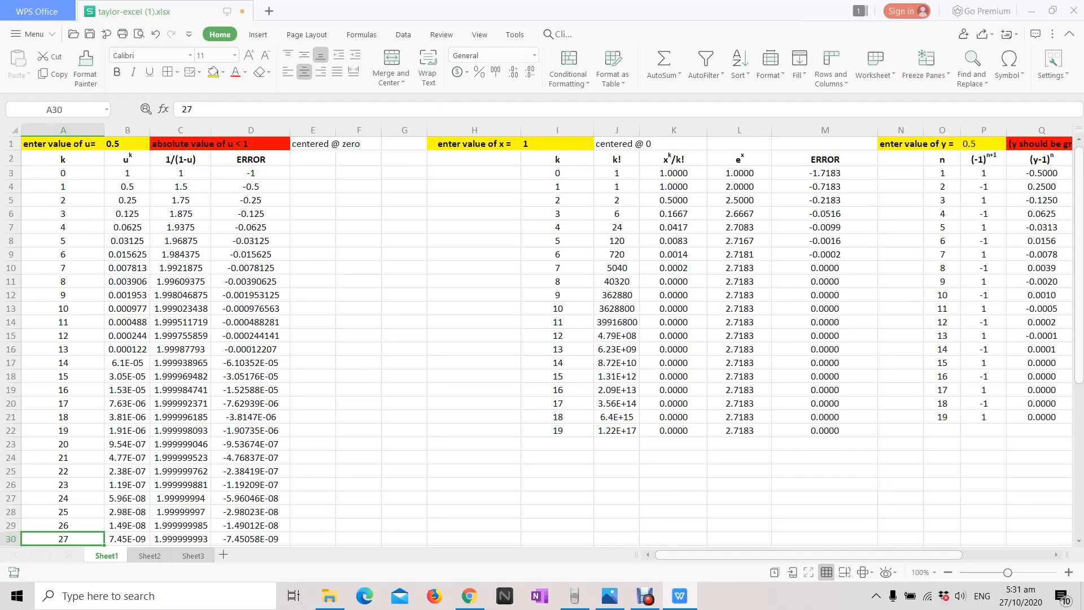
# Inspect the partial sum in C12, the error formula in D30 and the last k value in A30.
pyautogui.scroll(-3, 546, 341)
pyautogui.scroll(3, 547, 341)
pyautogui.click(180, 295)
pyautogui.scroll(-3, 180, 295)
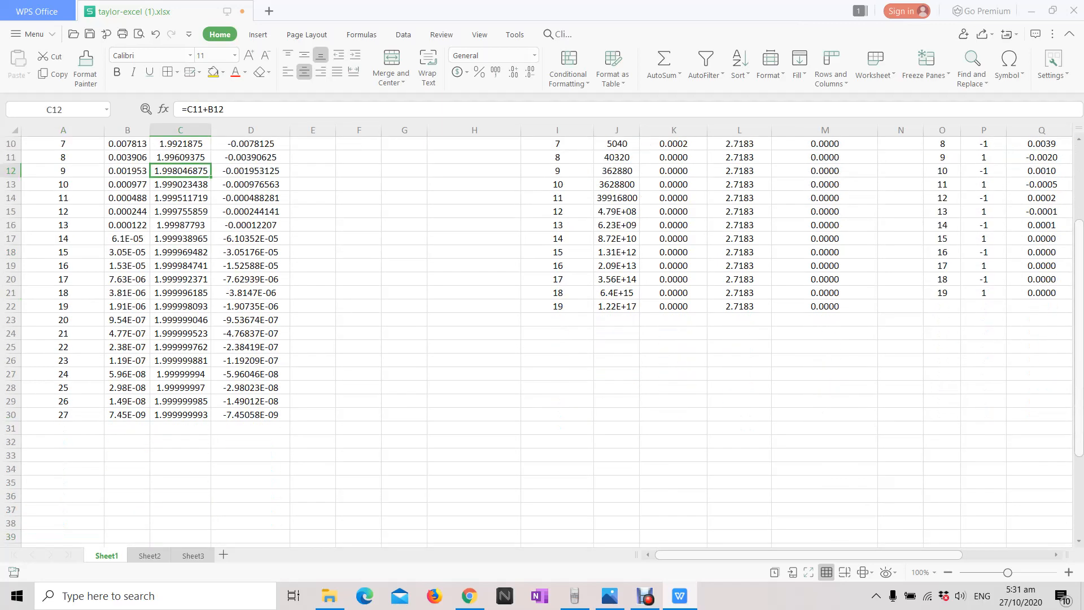
pyautogui.click(180, 428)
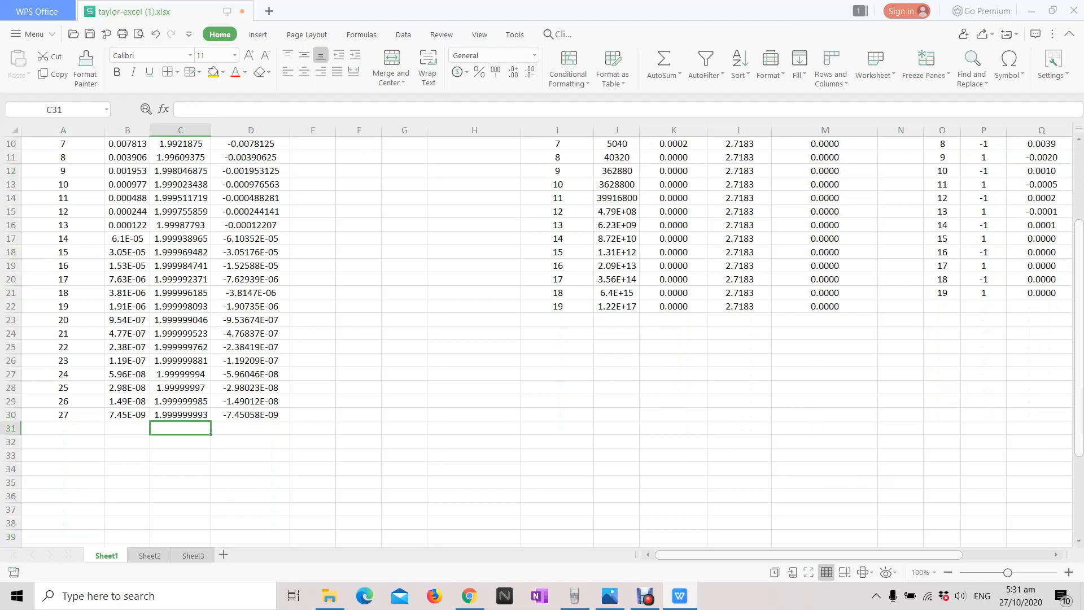
pyautogui.click(251, 414)
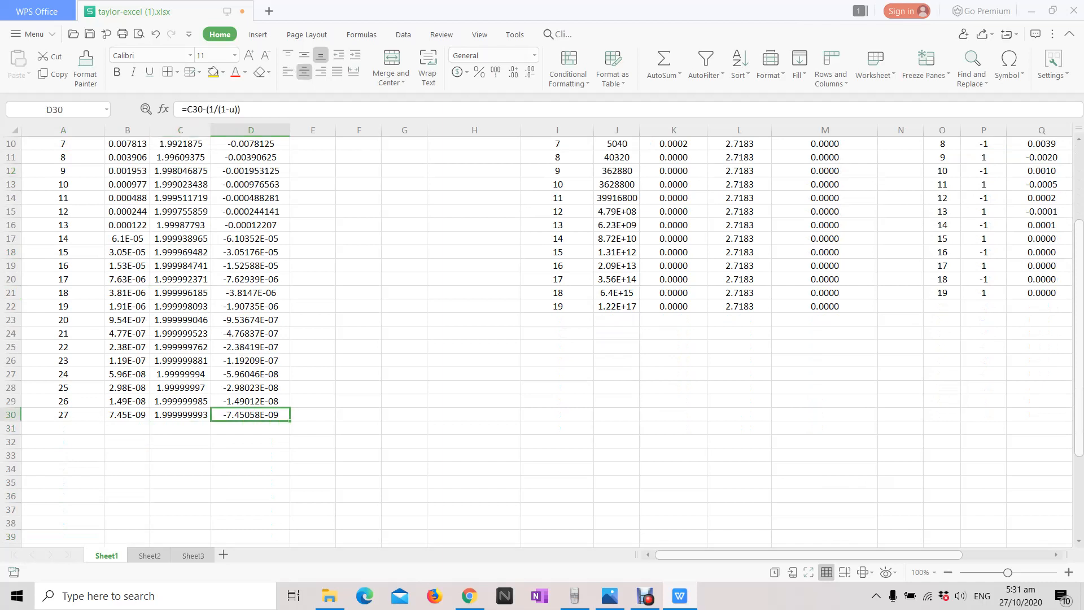
pyautogui.scroll(3, 537, 338)
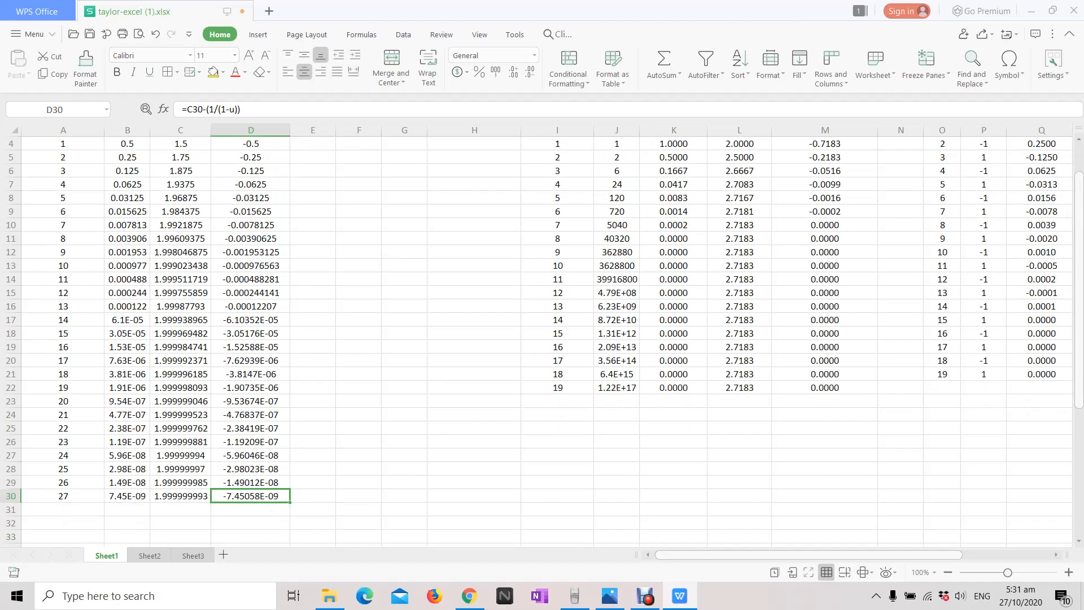
pyautogui.click(63, 495)
pyautogui.scroll(1, 62, 495)
pyautogui.scroll(-1, 536, 338)
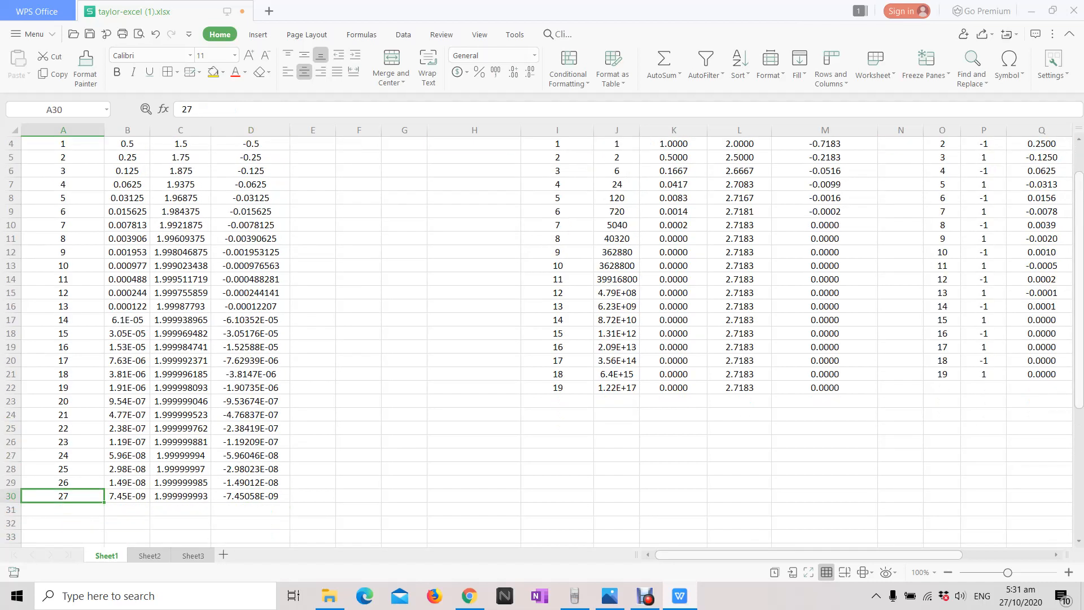
pyautogui.scroll(1, 536, 339)
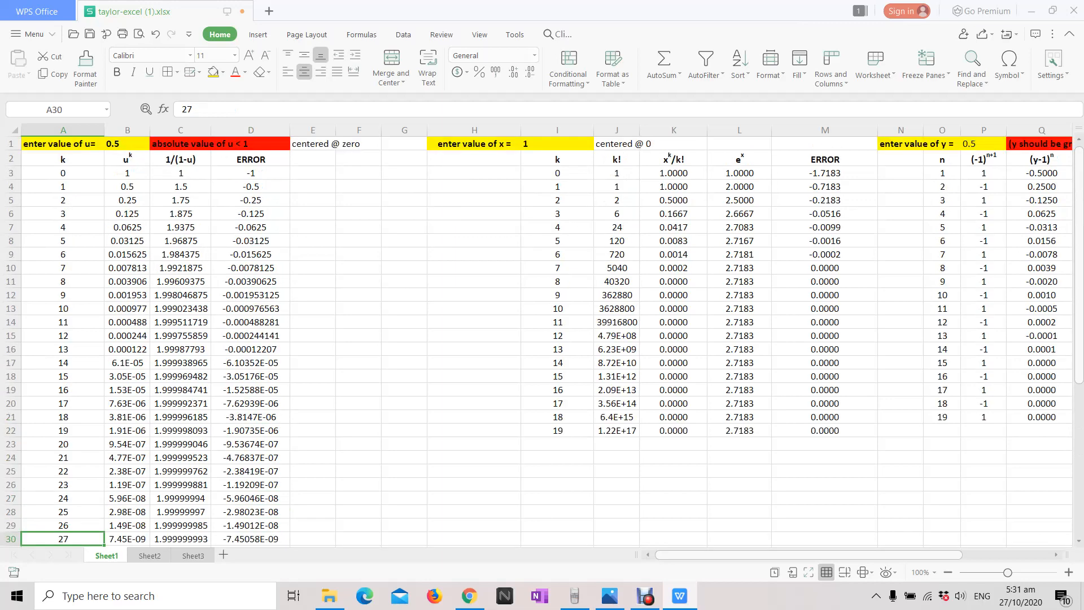
pyautogui.scroll(-1, 536, 339)
pyautogui.scroll(1, 537, 339)
pyautogui.scroll(-1, 542, 338)
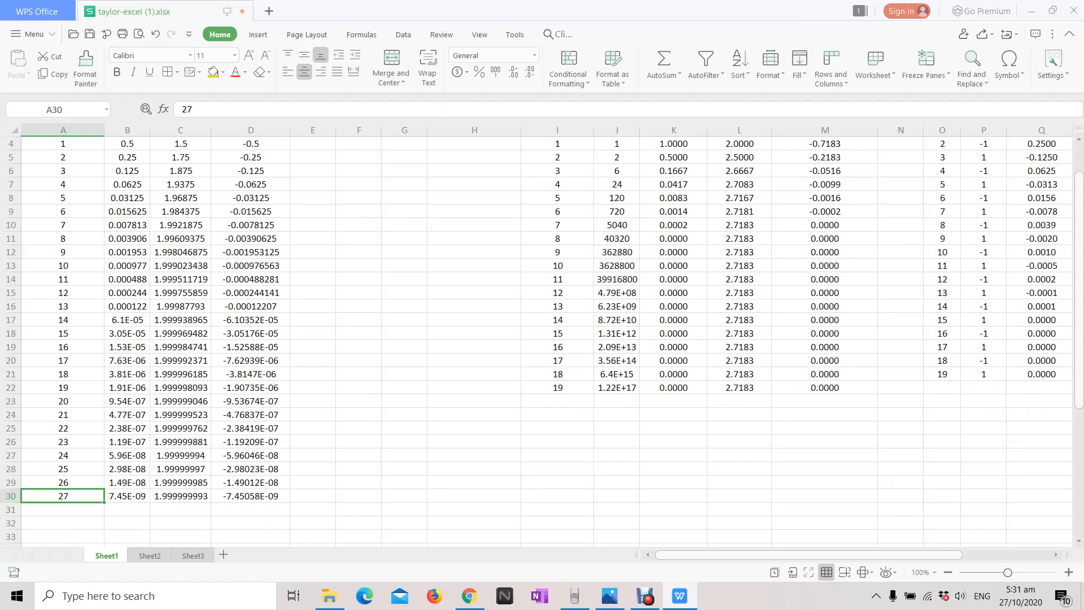
pyautogui.scroll(1, 541, 338)
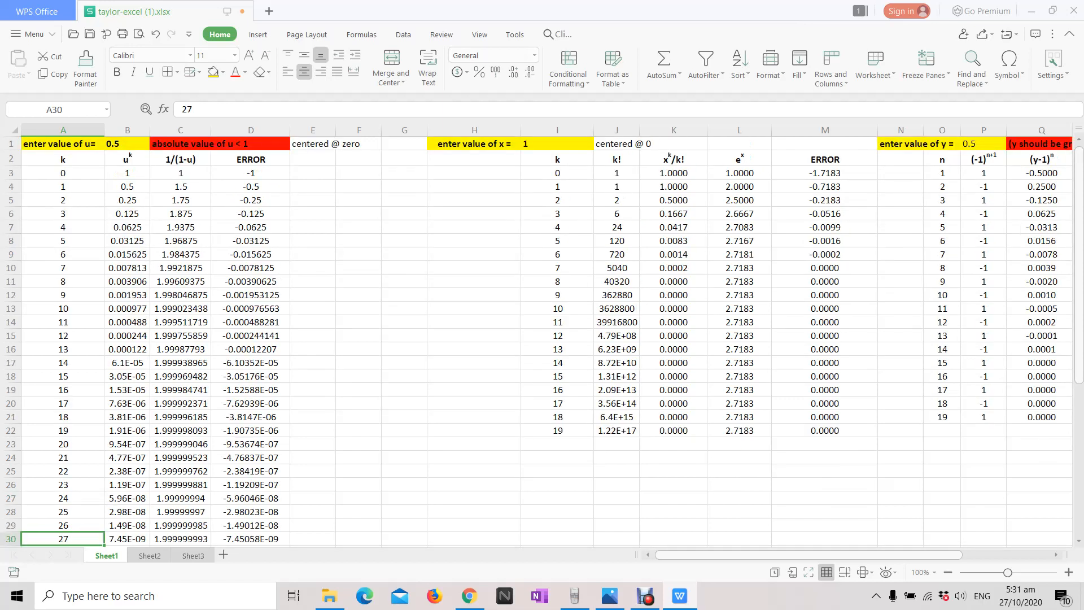
# Review the u^k and 1/(1-u) columns, checking the partial sums in the last rows, C28 to C30.
pyautogui.click(127, 158)
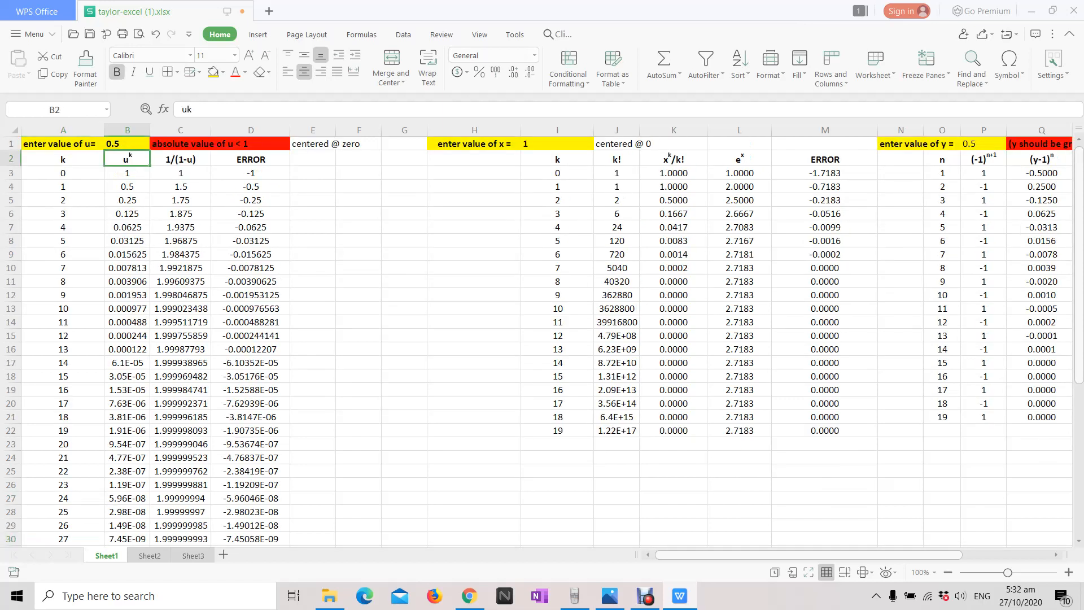
pyautogui.click(181, 159)
pyautogui.scroll(-2, 181, 395)
pyautogui.click(181, 455)
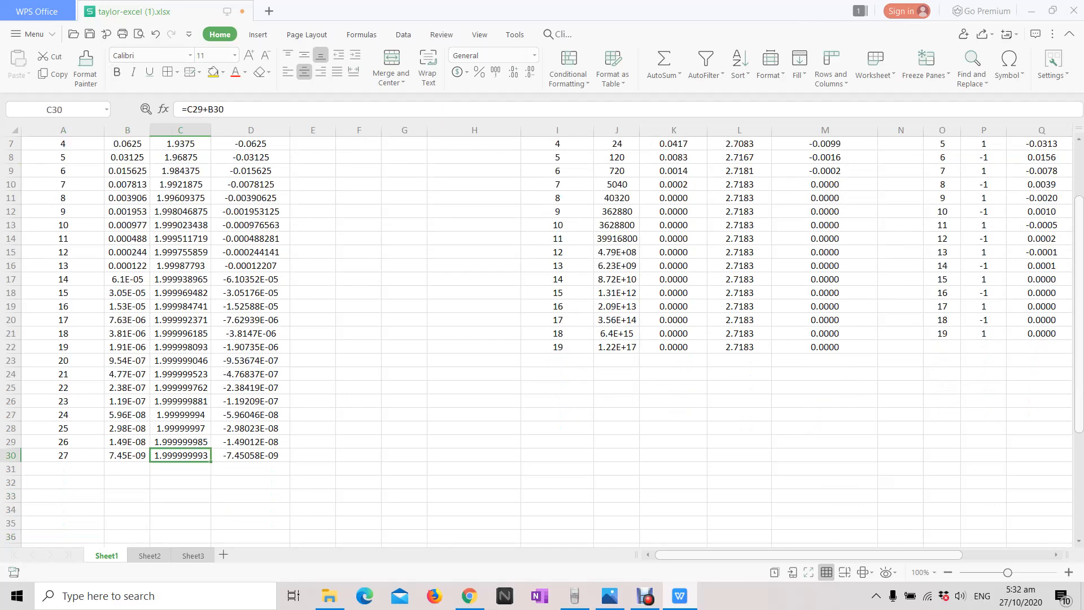
pyautogui.scroll(2, 542, 339)
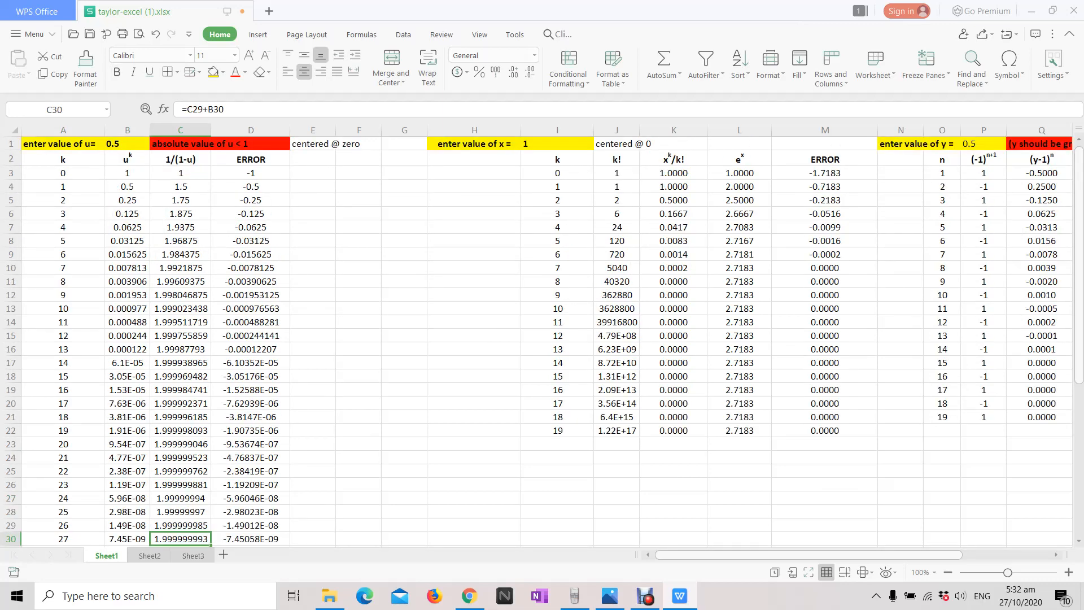
pyautogui.scroll(-1, 542, 338)
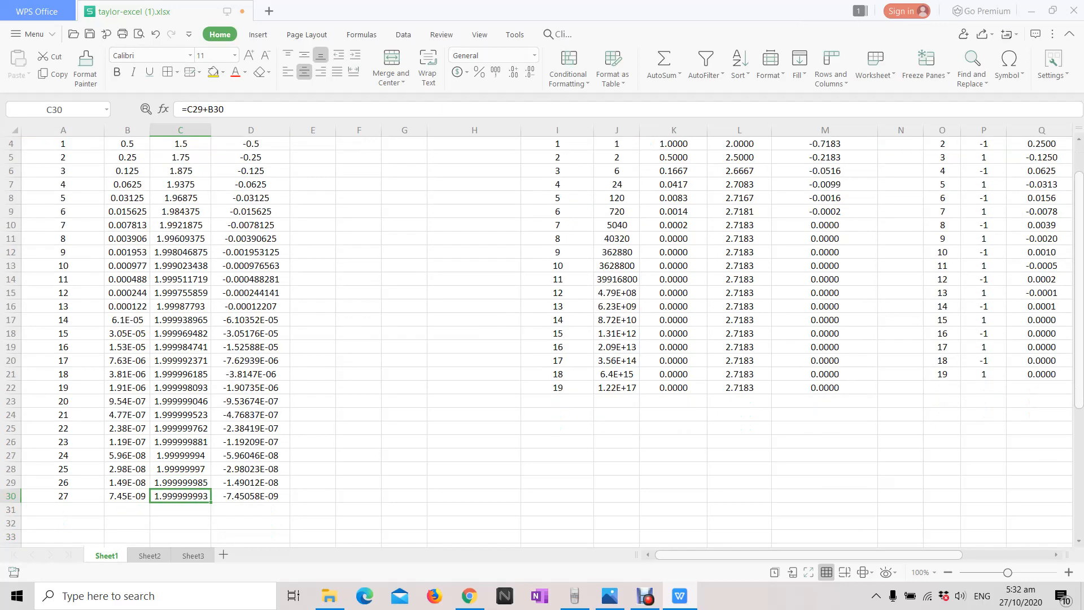
pyautogui.click(180, 483)
pyautogui.click(180, 469)
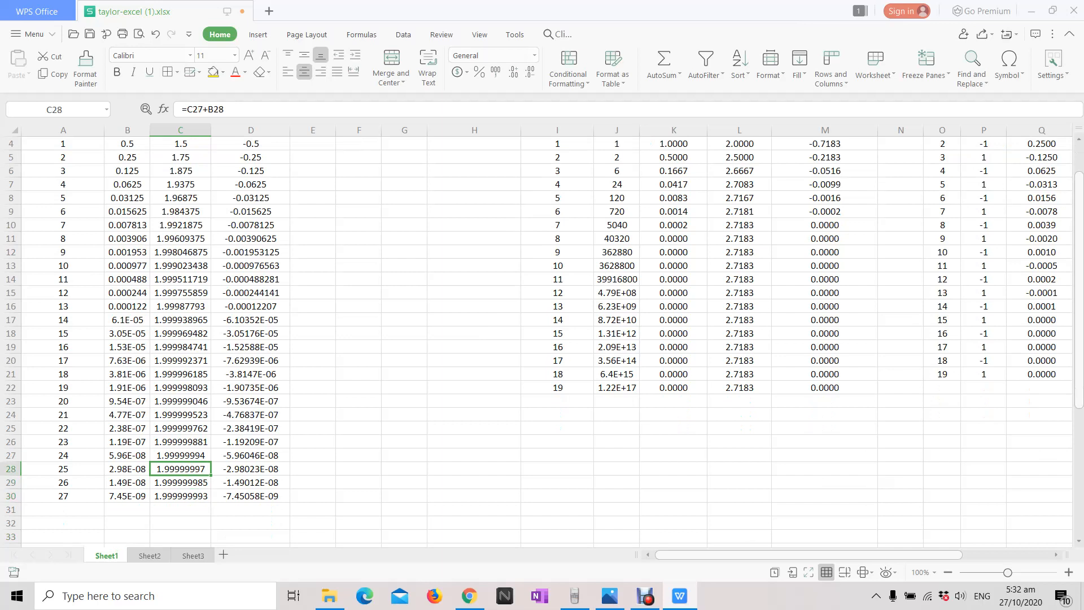
pyautogui.scroll(1, 542, 338)
# Switch to the calculator and evaluate the fraction 1/(1-.5) to get the exact value of the function.
pyautogui.click(575, 595)
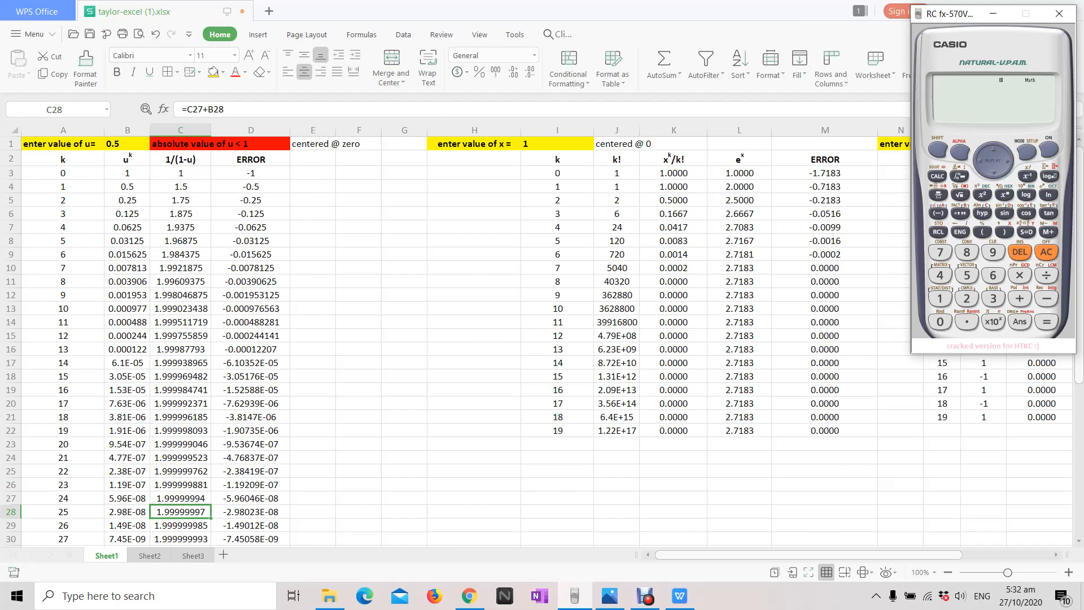
pyautogui.click(937, 195)
pyautogui.click(939, 299)
pyautogui.click(940, 299)
pyautogui.click(1046, 298)
pyautogui.click(967, 322)
pyautogui.click(966, 275)
pyautogui.click(1046, 322)
# Examine the error formula in D3 and the partial sum it uses in C3.
pyautogui.click(250, 173)
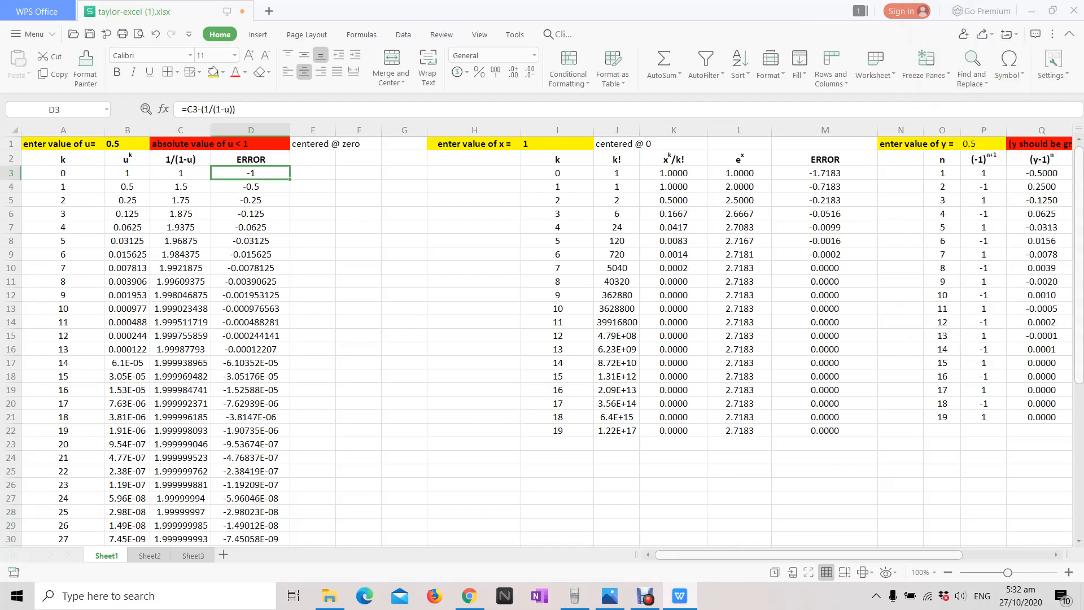
pyautogui.click(180, 174)
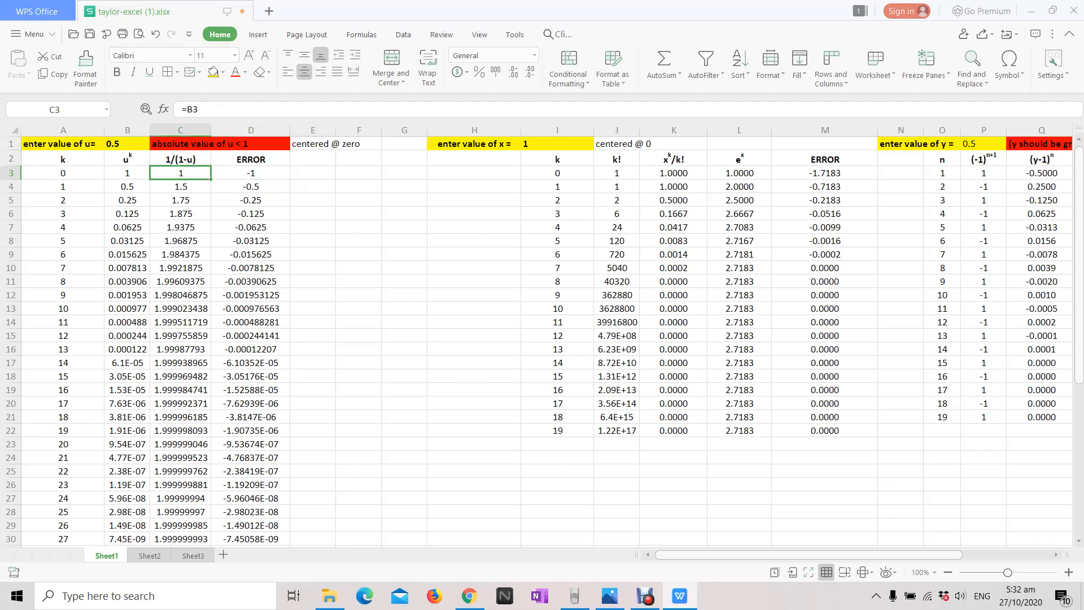
pyautogui.click(251, 173)
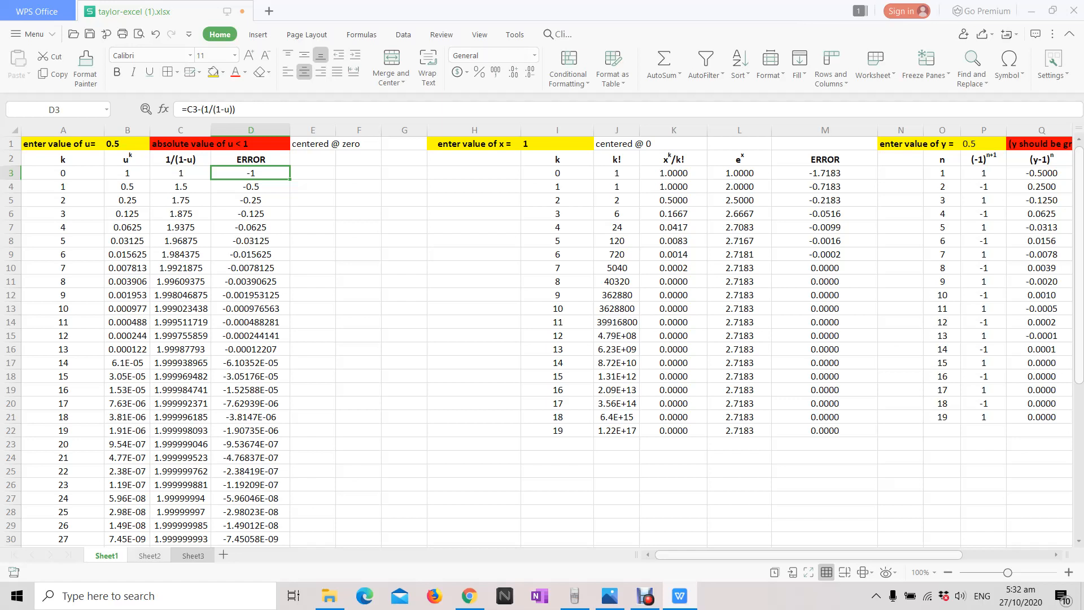
# On Sheet2 of the workbook, enter the label u= in A1 and the value 0.5 in B1.
pyautogui.click(150, 555)
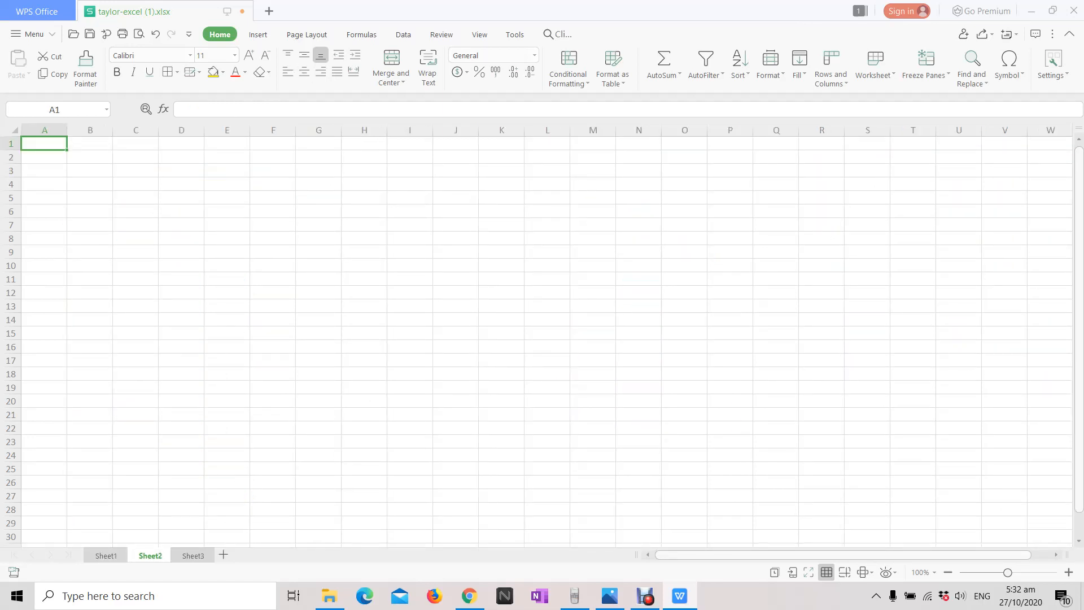
pyautogui.doubleClick(44, 143)
pyautogui.write('u')
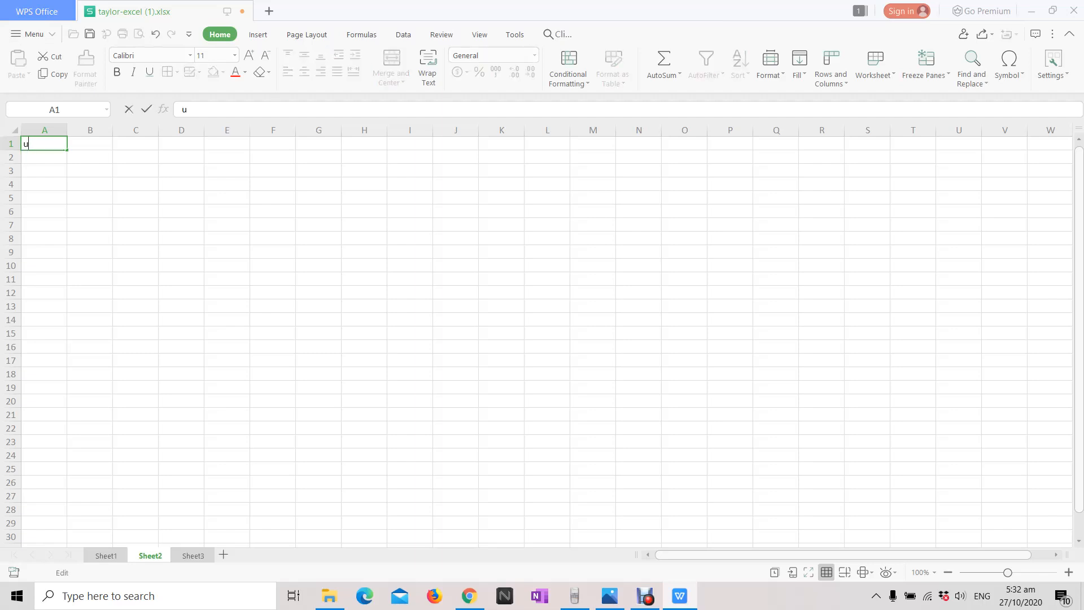
pyautogui.write('=')
pyautogui.press('Tab')
pyautogui.write('0.5')
pyautogui.press('Return')
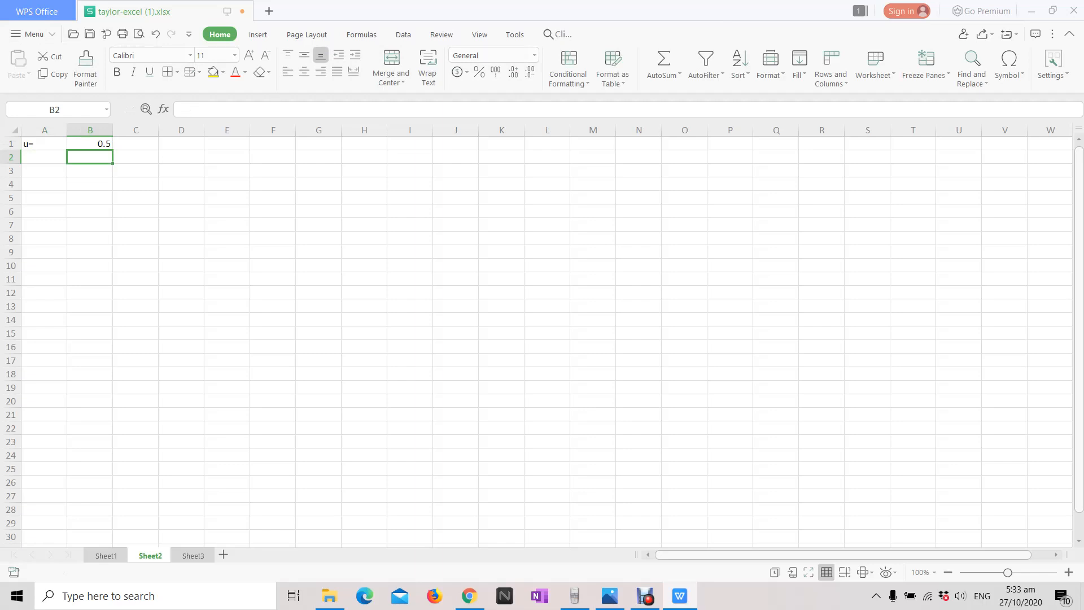
# Right-align the u= label in A1 and left-align its value in B1.
pyautogui.click(45, 143)
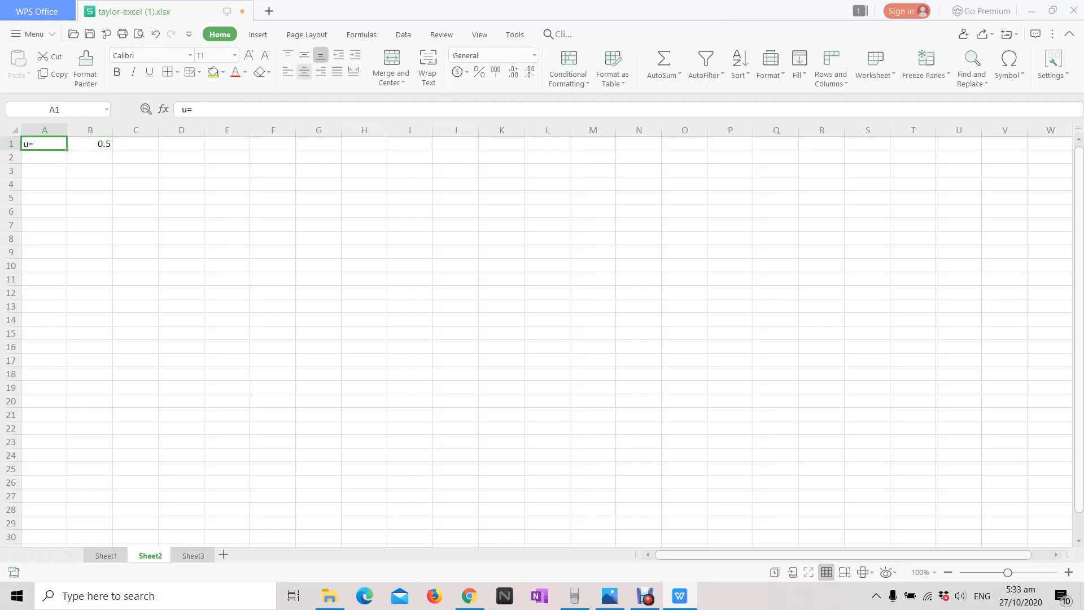
pyautogui.click(320, 72)
pyautogui.click(90, 157)
pyautogui.click(89, 144)
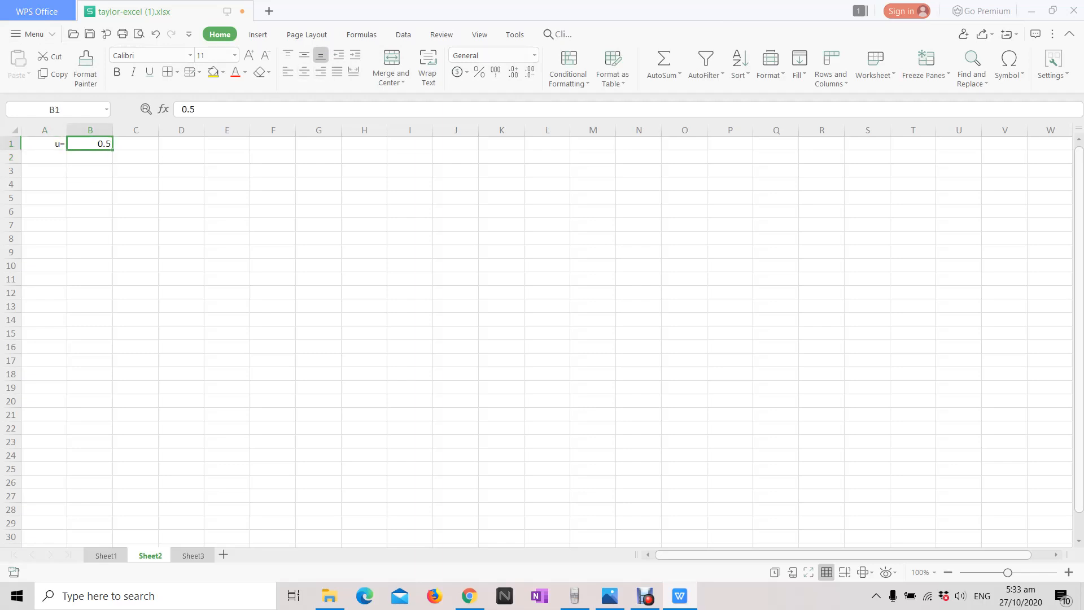
pyautogui.click(288, 72)
# Fill the u input cells A1:B1 with yellow.
pyautogui.moveTo(90, 144); pyautogui.dragTo(44, 144)
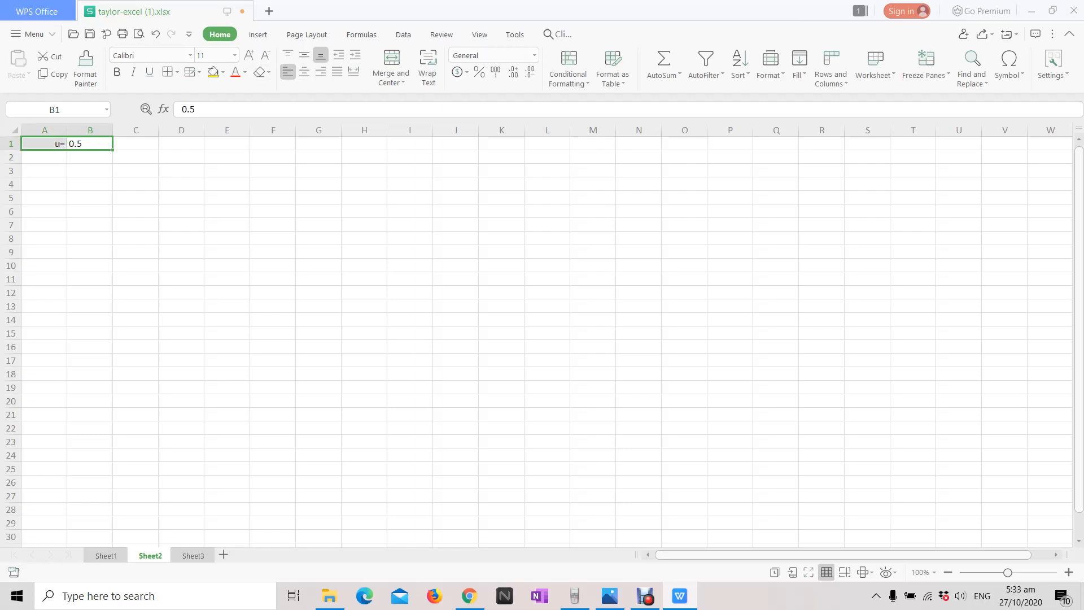
pyautogui.click(213, 71)
pyautogui.click(90, 170)
# Copy the k and u^k column headings from row 2 of Sheet1 into A2 and B2 of Sheet2.
pyautogui.click(45, 157)
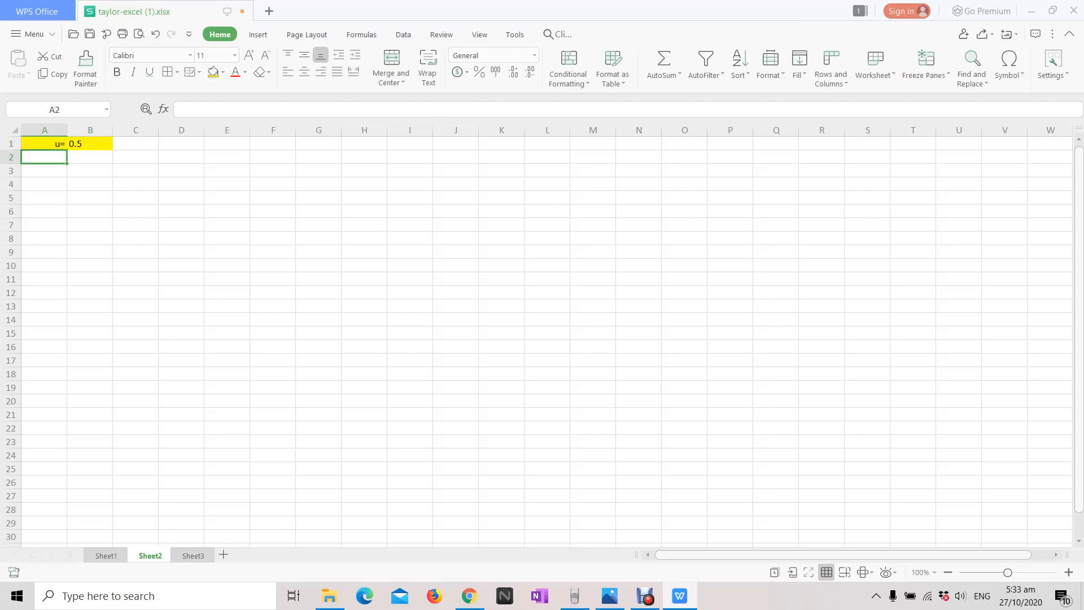
pyautogui.click(106, 555)
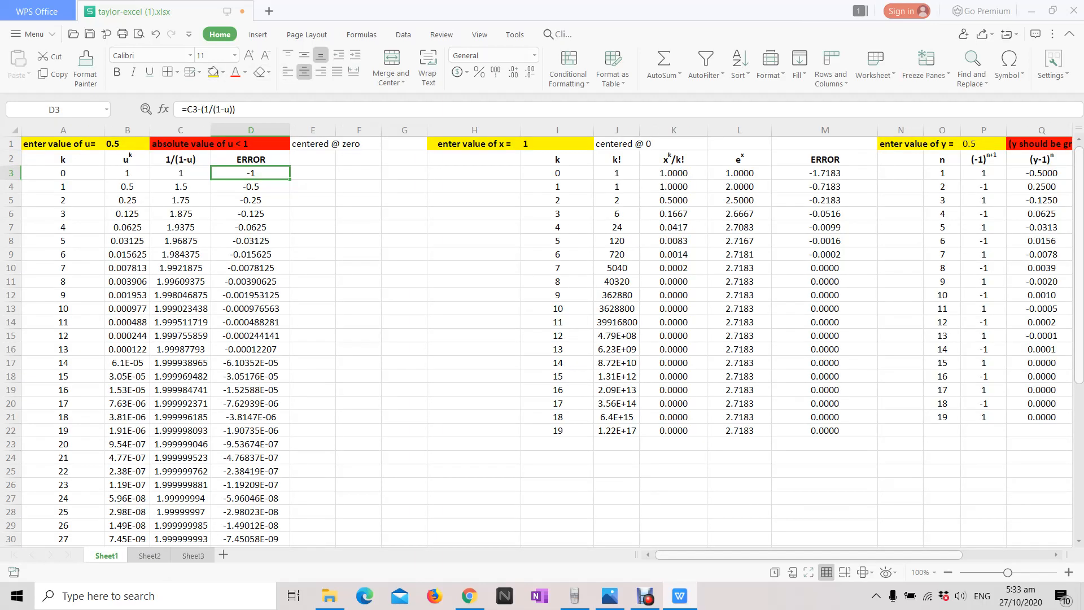
pyautogui.hotkey('ctrl', 'c')
pyautogui.hotkey('ctrl', 'pagedown')
pyautogui.hotkey('ctrl', 'v')
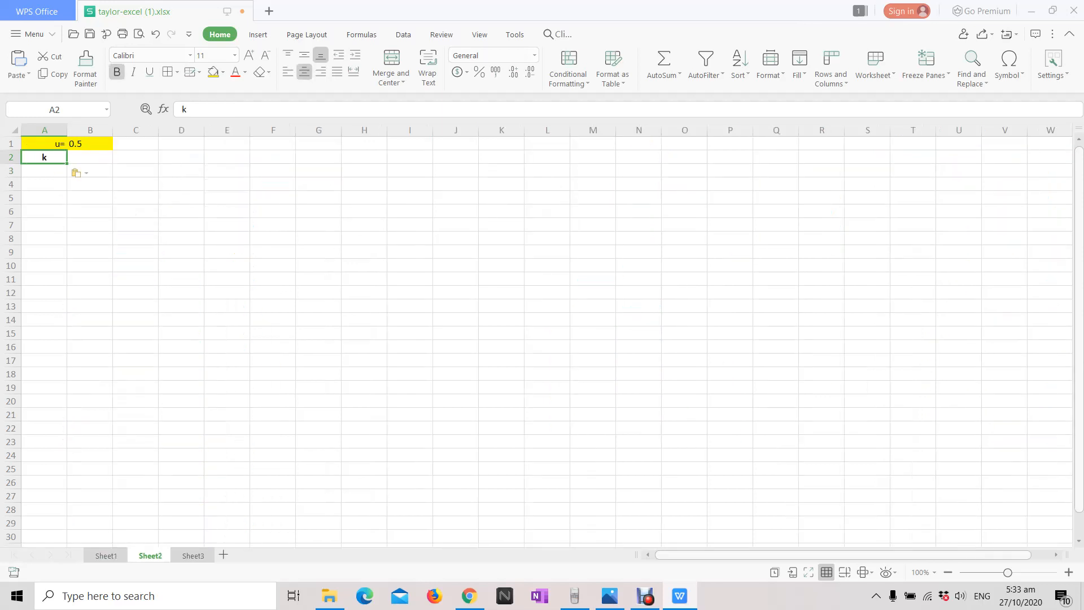
pyautogui.hotkey('ctrl', 'pageup')
pyautogui.click(127, 159)
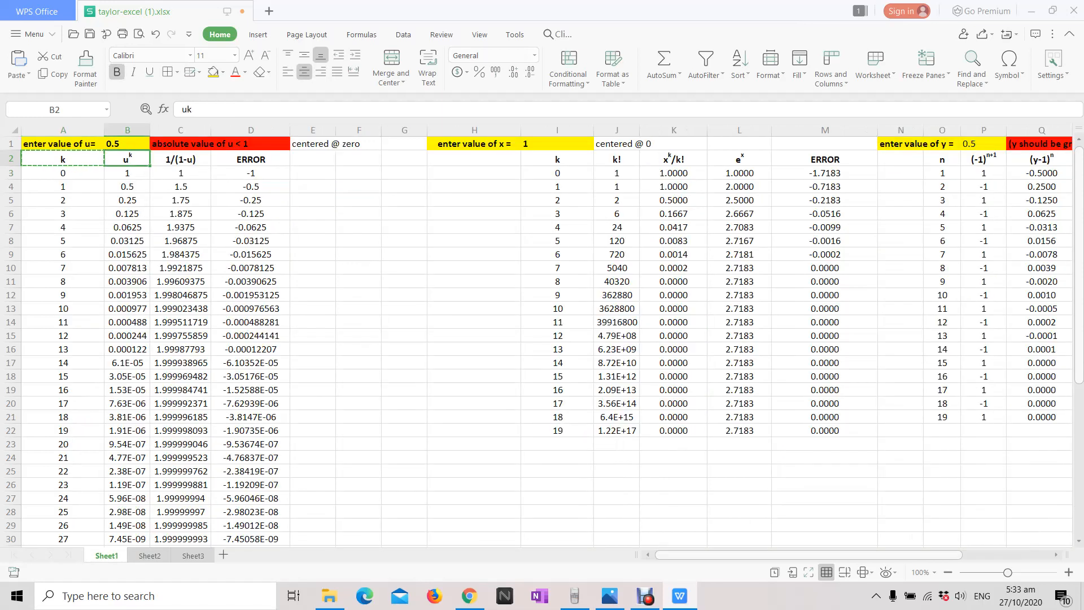
pyautogui.hotkey('ctrl', 'c')
pyautogui.hotkey('ctrl', 'pagedown')
pyautogui.press('Right')
pyautogui.hotkey('ctrl', 'v')
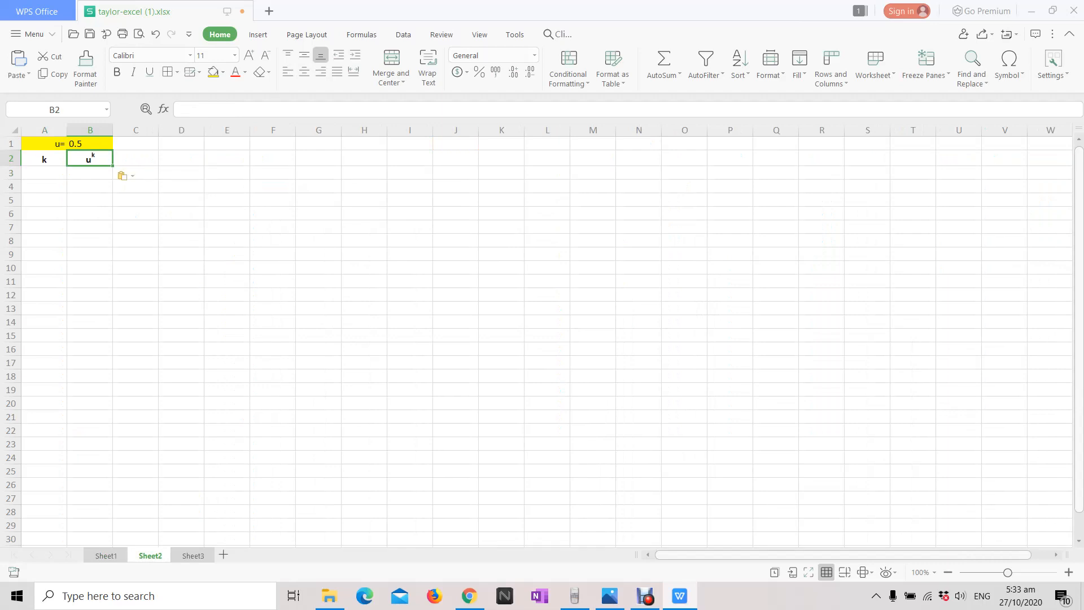
# Copy the 1/(1-u) and ERROR column headings from Sheet1 into C2 and D2 of Sheet2.
pyautogui.hotkey('ctrl', 'pageup')
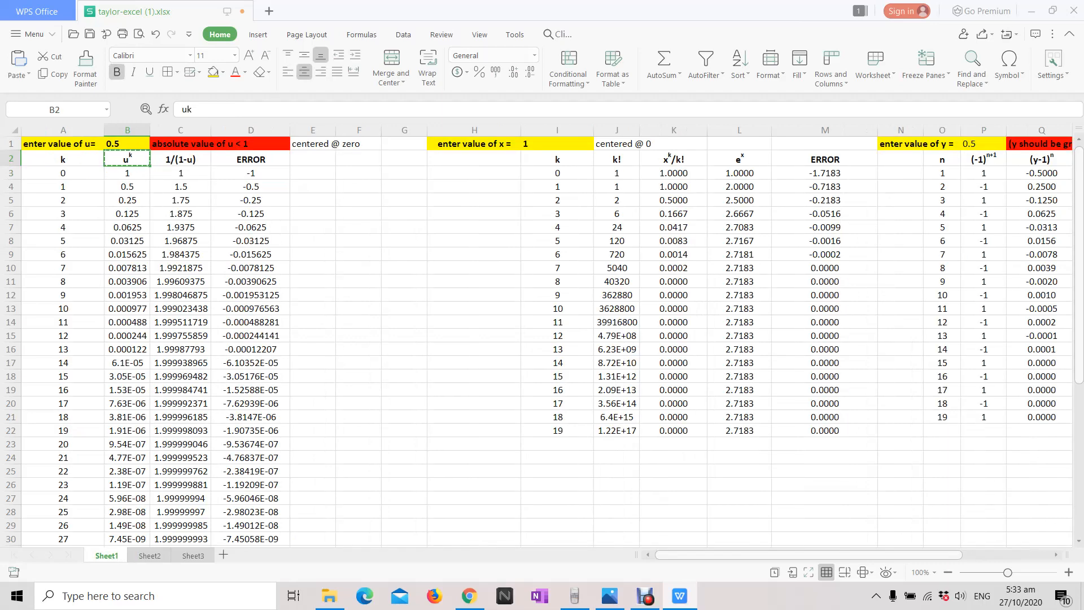
pyautogui.press('Right')
pyautogui.hotkey('ctrl', 'c')
pyautogui.hotkey('ctrl', 'pagedown')
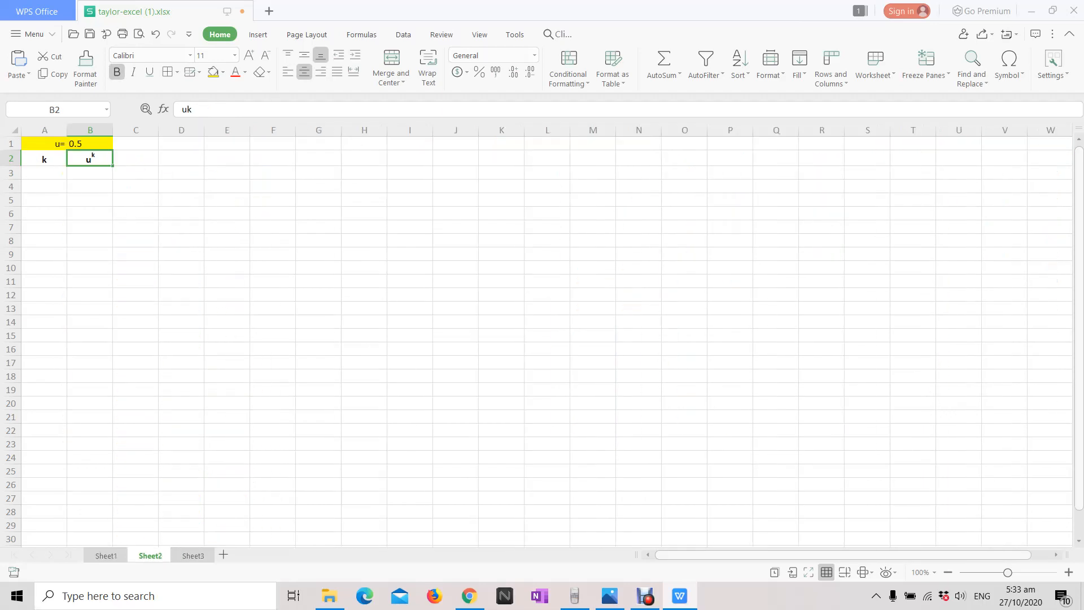
pyautogui.press('Right')
pyautogui.hotkey('ctrl', 'v')
pyautogui.hotkey('ctrl', 'pageup')
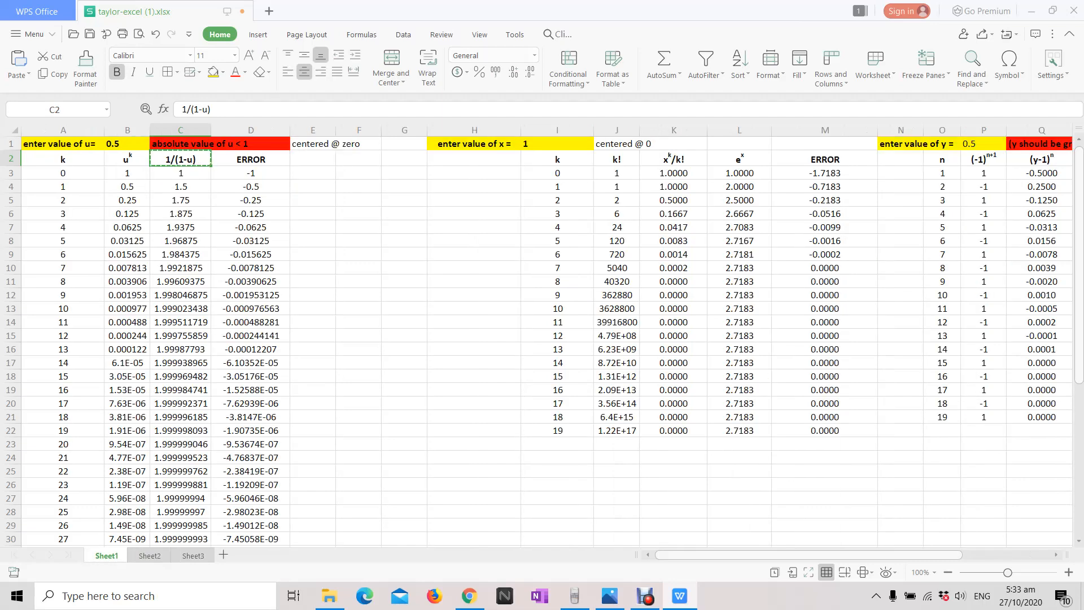
pyautogui.press('Right')
pyautogui.hotkey('ctrl', 'c')
pyautogui.hotkey('ctrl', 'pagedown')
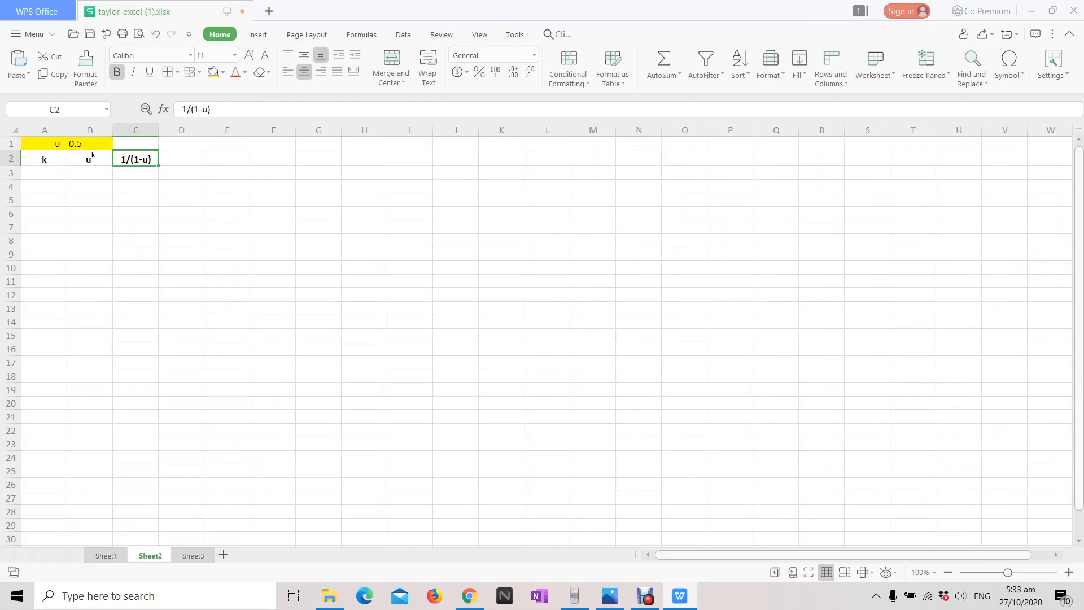
pyautogui.press('Right')
pyautogui.hotkey('ctrl', 'v')
pyautogui.press('Home')
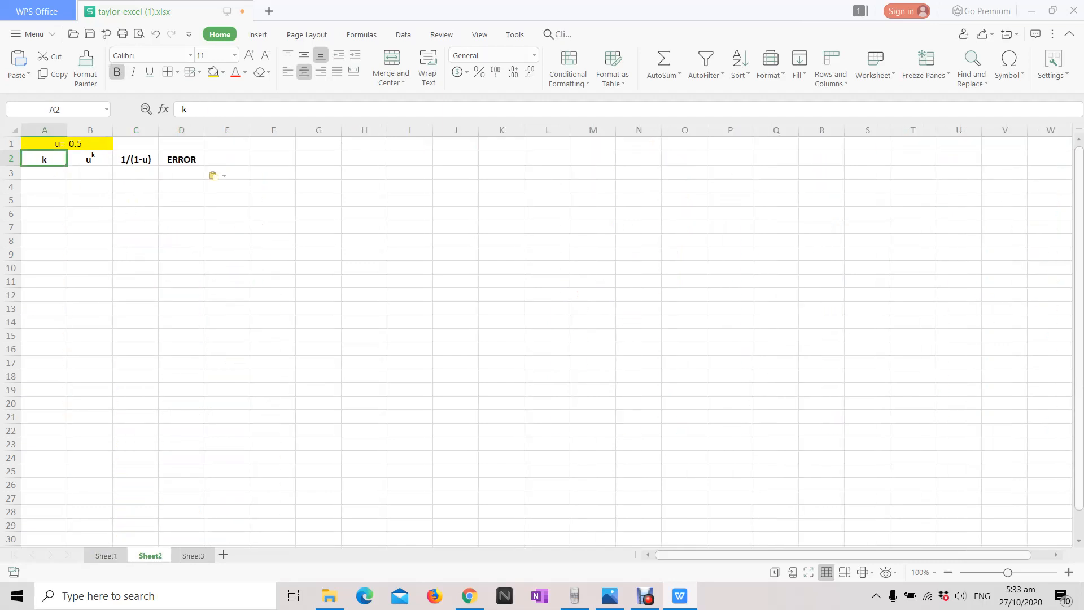
# Check the summation formula in the Photos image and fill the k column of Sheet2 with 0 to 27 in A3:A30.
pyautogui.hotkey('alt', 'Tab')
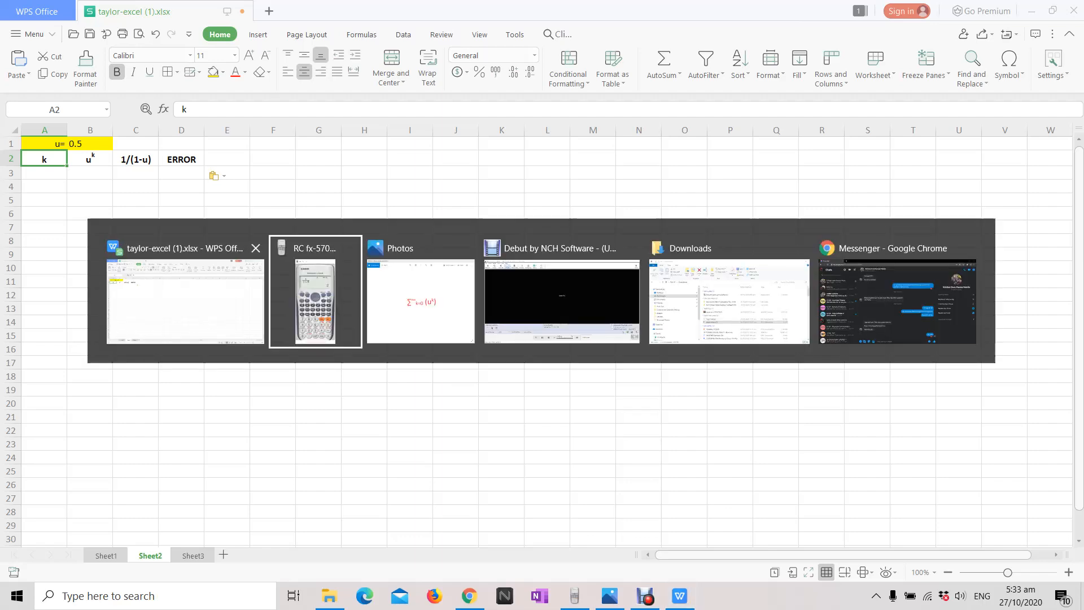
pyautogui.hotkey('alt', 'Tab')
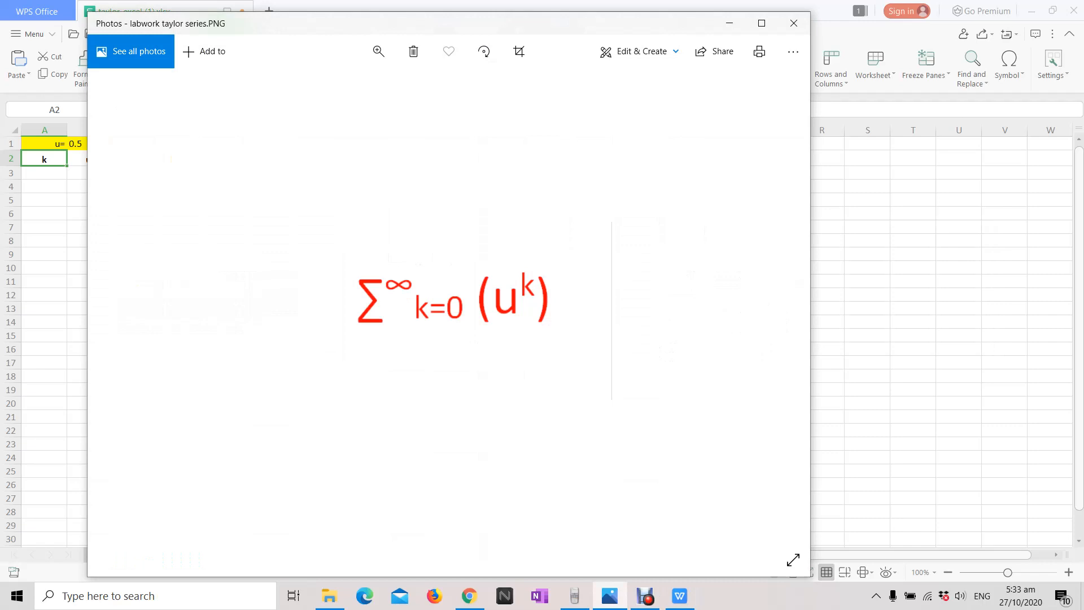
pyautogui.click(44, 172)
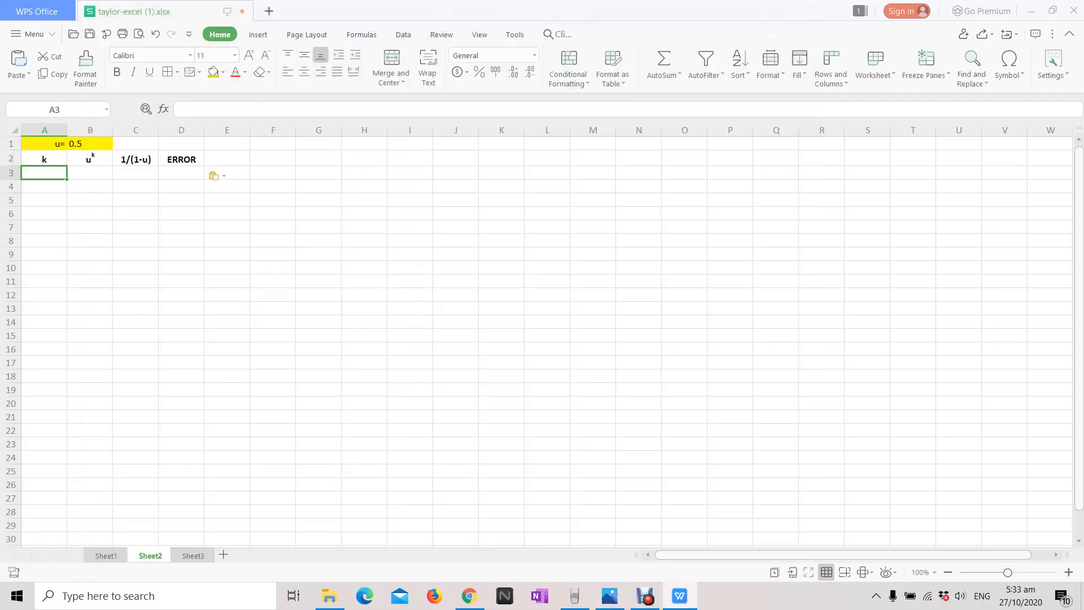
pyautogui.write('0')
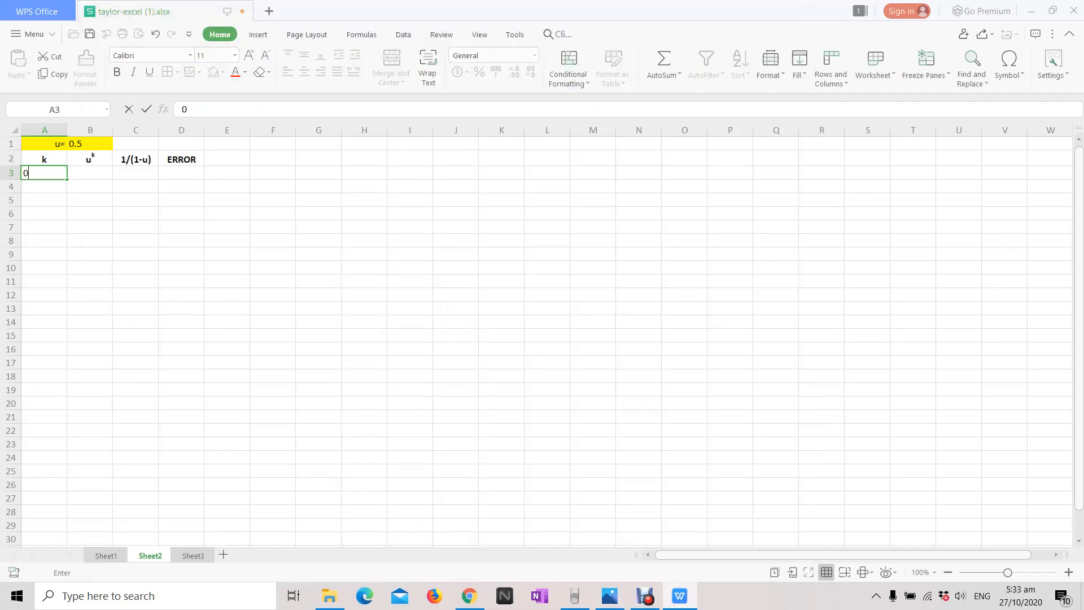
pyautogui.press('Return')
pyautogui.press('Up')
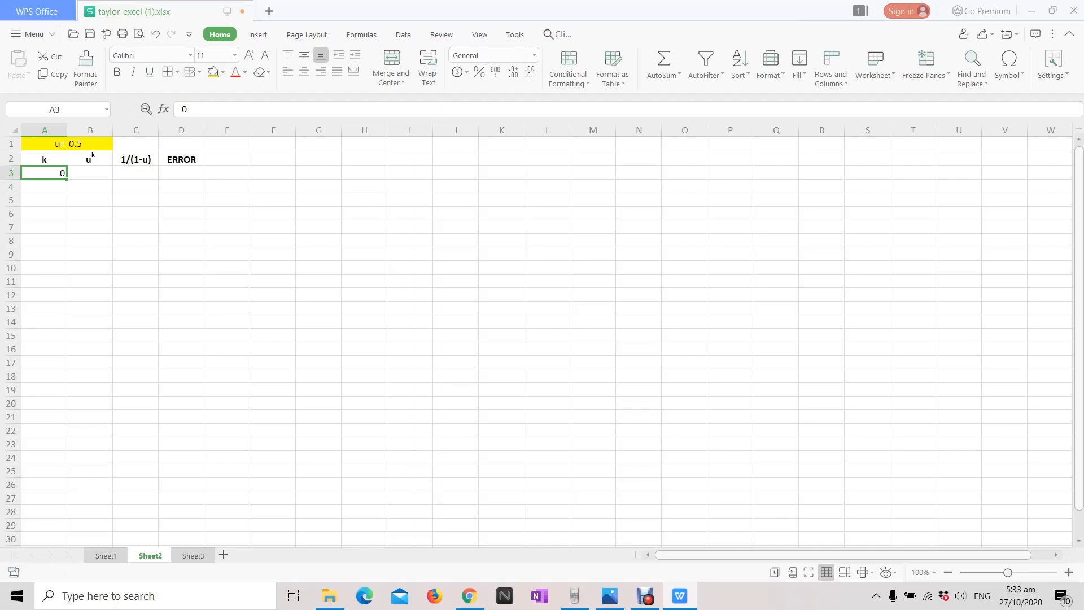
pyautogui.moveTo(66, 178); pyautogui.dragTo(68, 544)
pyautogui.click(90, 457)
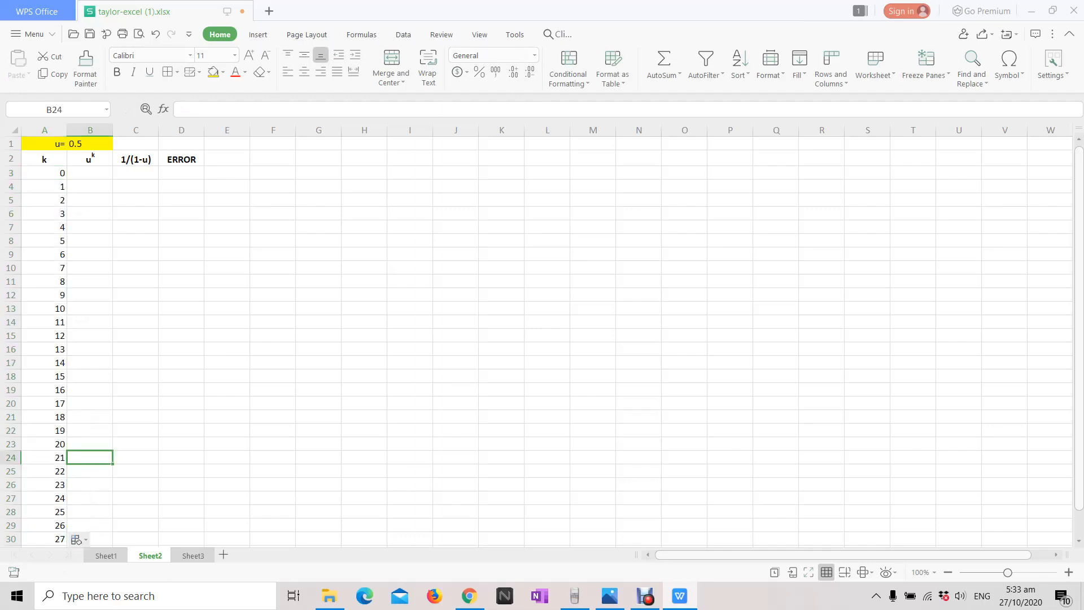
# Enter the formula =u^A3 in B3 to compute the first u^k term.
pyautogui.click(90, 173)
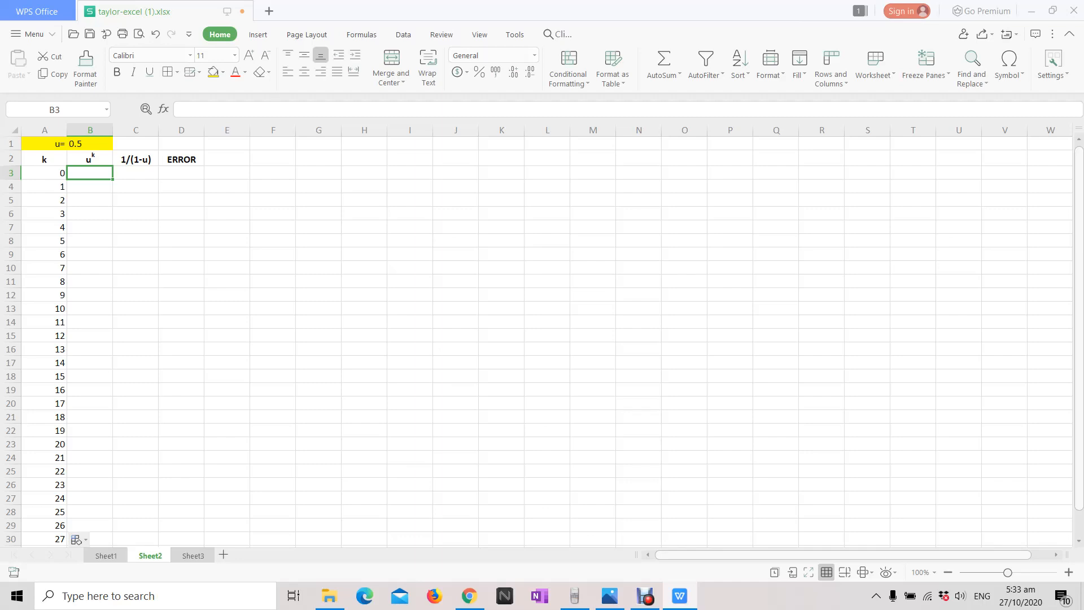
pyautogui.click(90, 144)
pyautogui.click(90, 173)
pyautogui.click(44, 172)
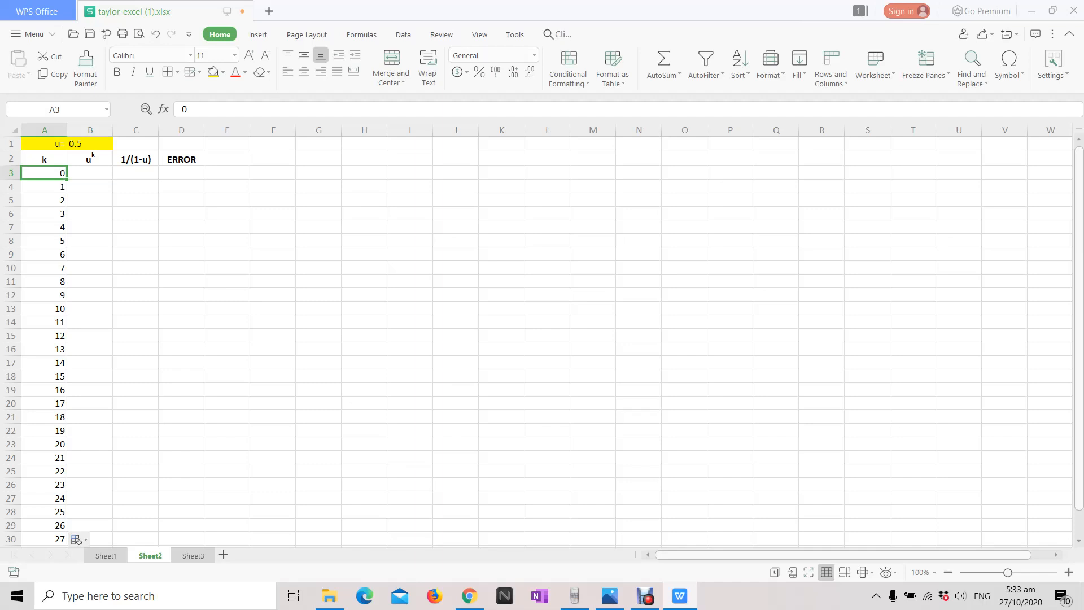
pyautogui.click(89, 172)
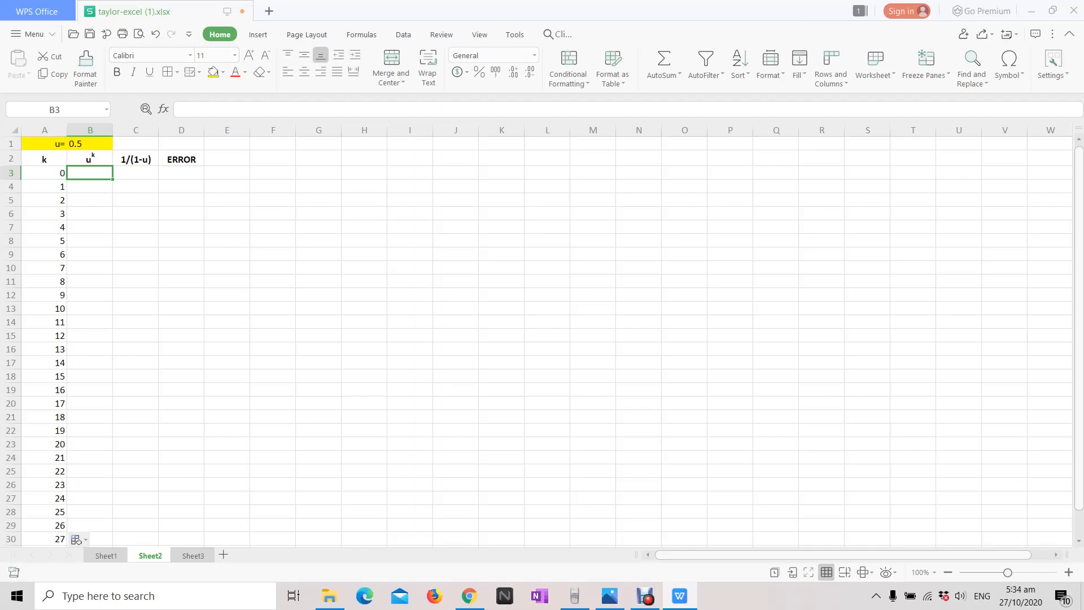
pyautogui.write('=')
pyautogui.press('Left')
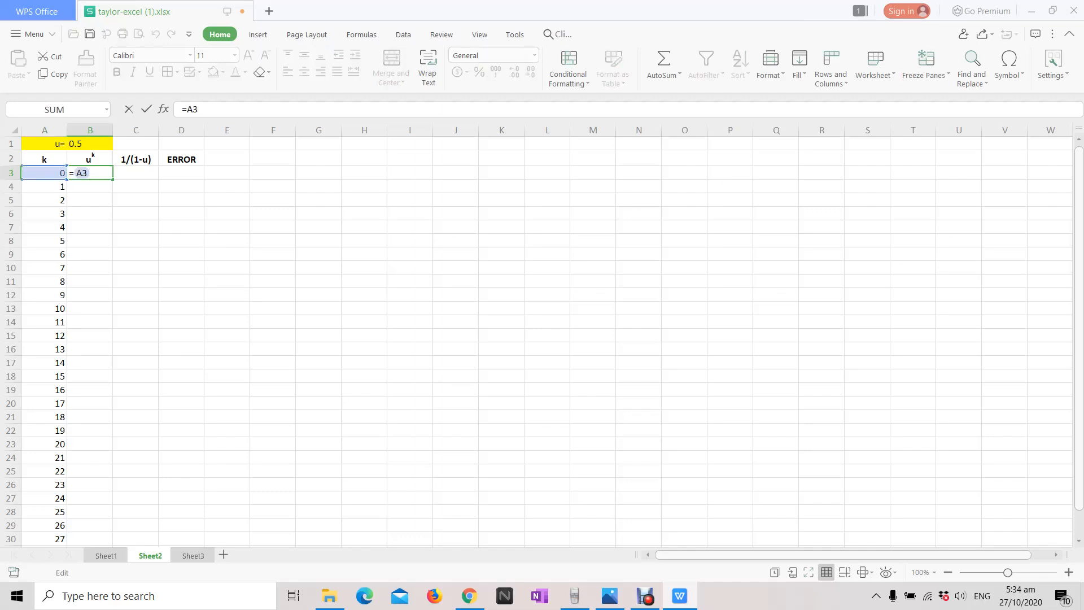
pyautogui.write('u^')
pyautogui.press('Return')
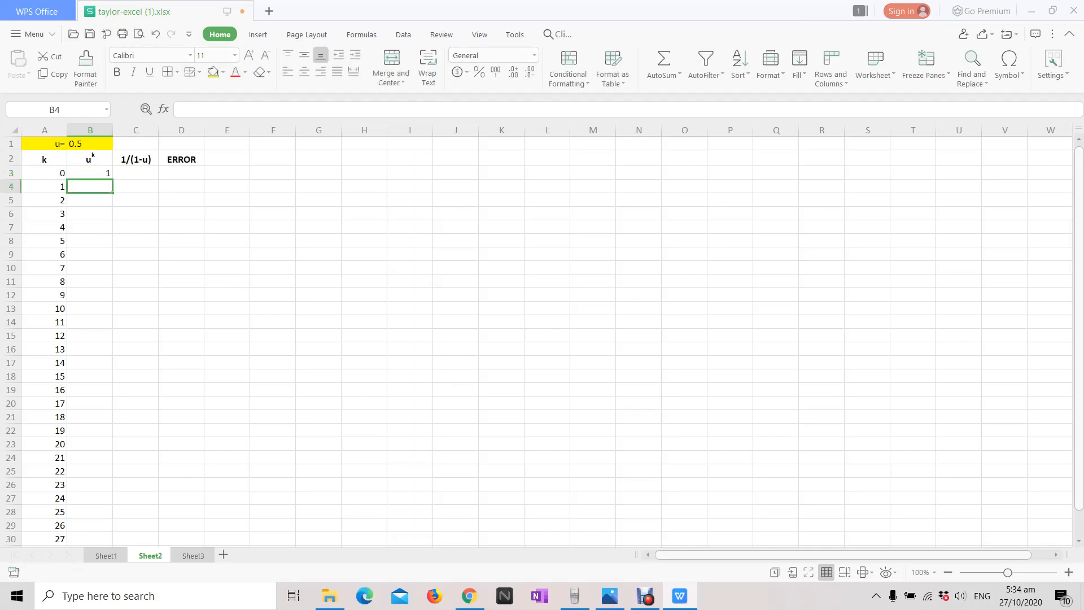
# Fill the u^k formula from B3 down to B30.
pyautogui.click(90, 173)
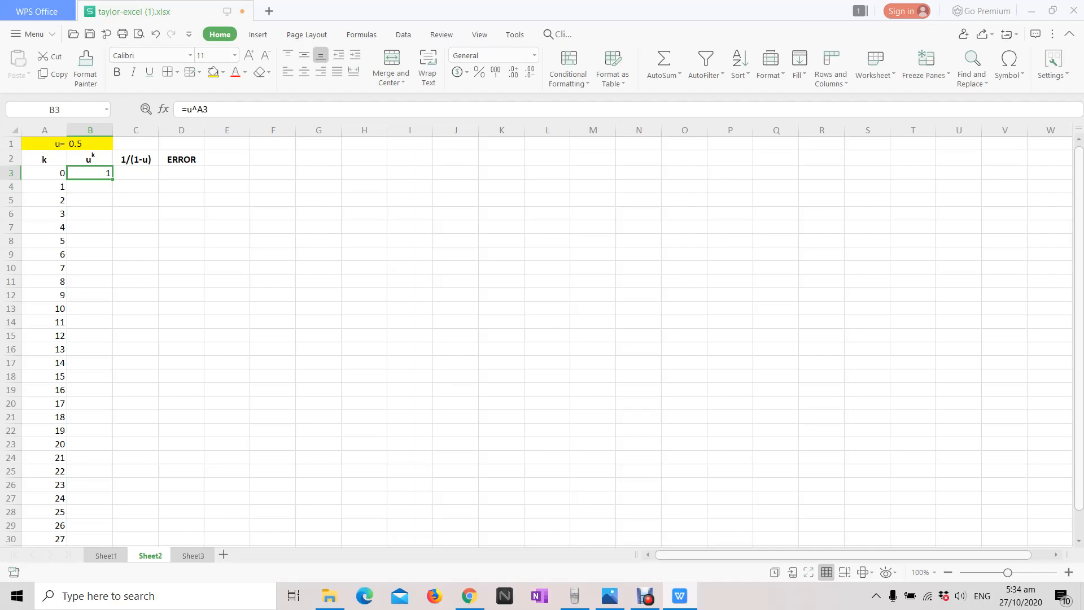
pyautogui.moveTo(112, 179); pyautogui.dragTo(113, 542)
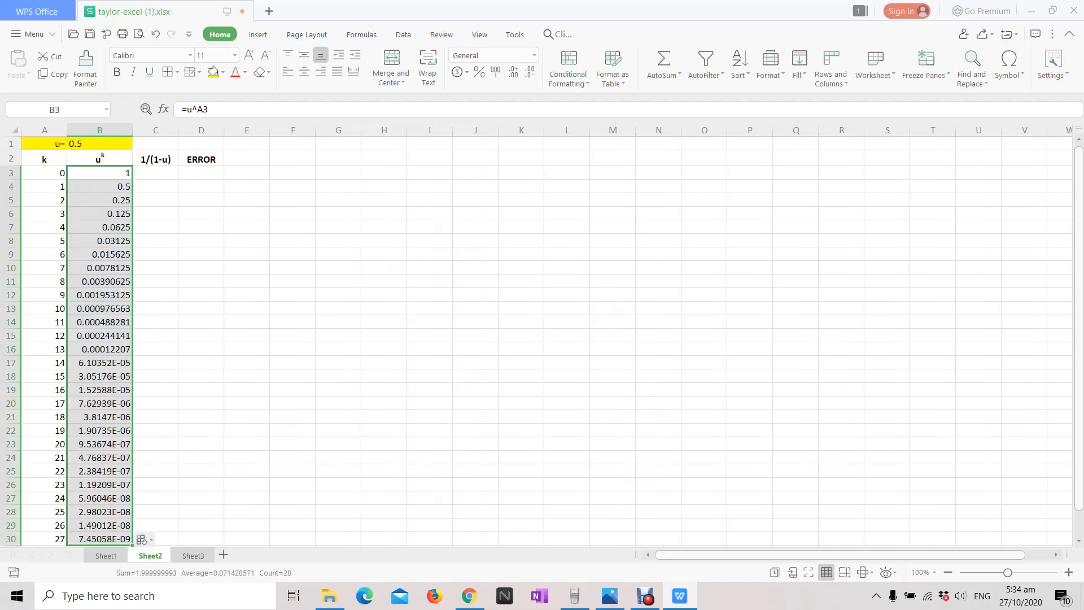
pyautogui.click(155, 349)
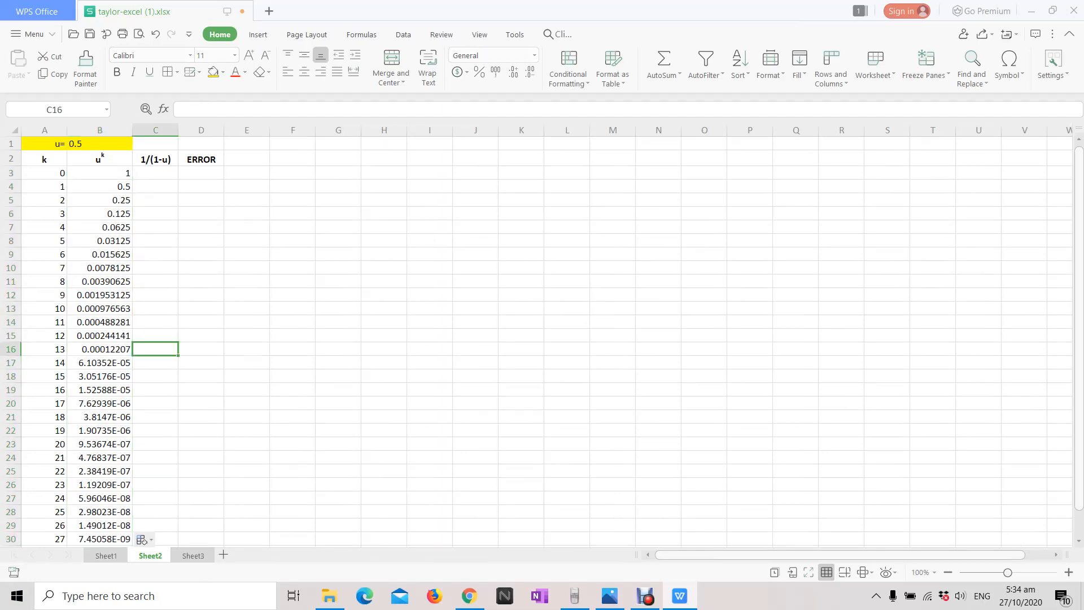
# Enter 1 in C3 as the starting partial sum of the 1/(1-u) column.
pyautogui.click(156, 173)
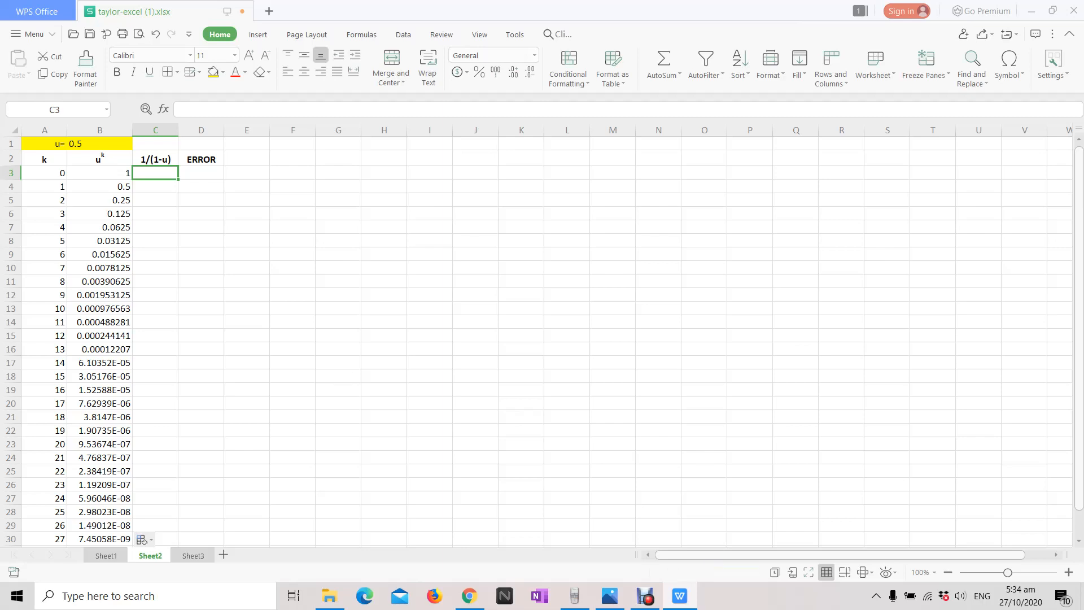
pyautogui.click(99, 173)
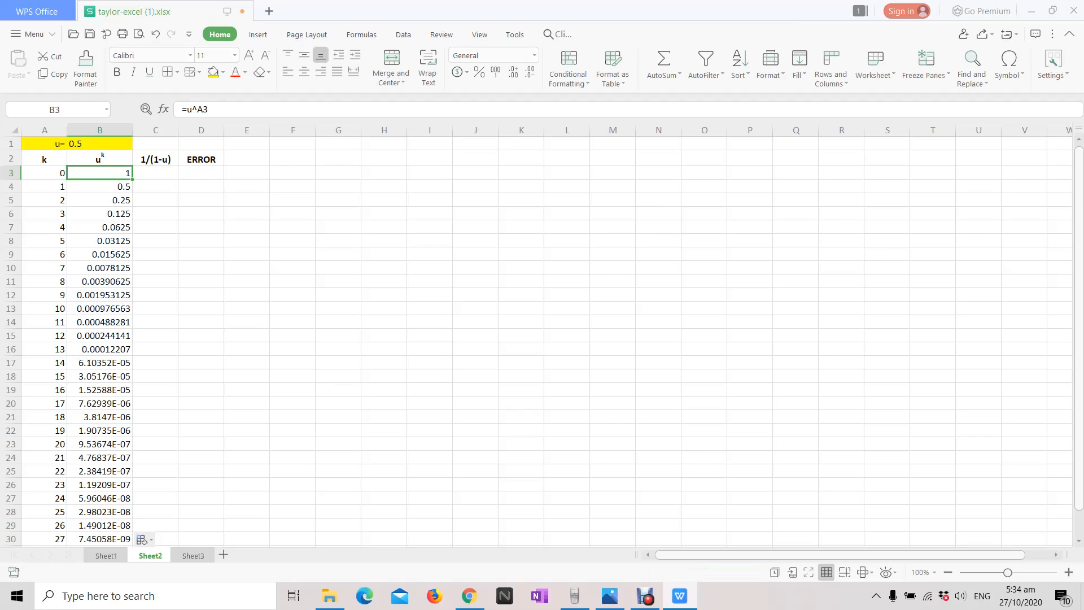
pyautogui.click(44, 173)
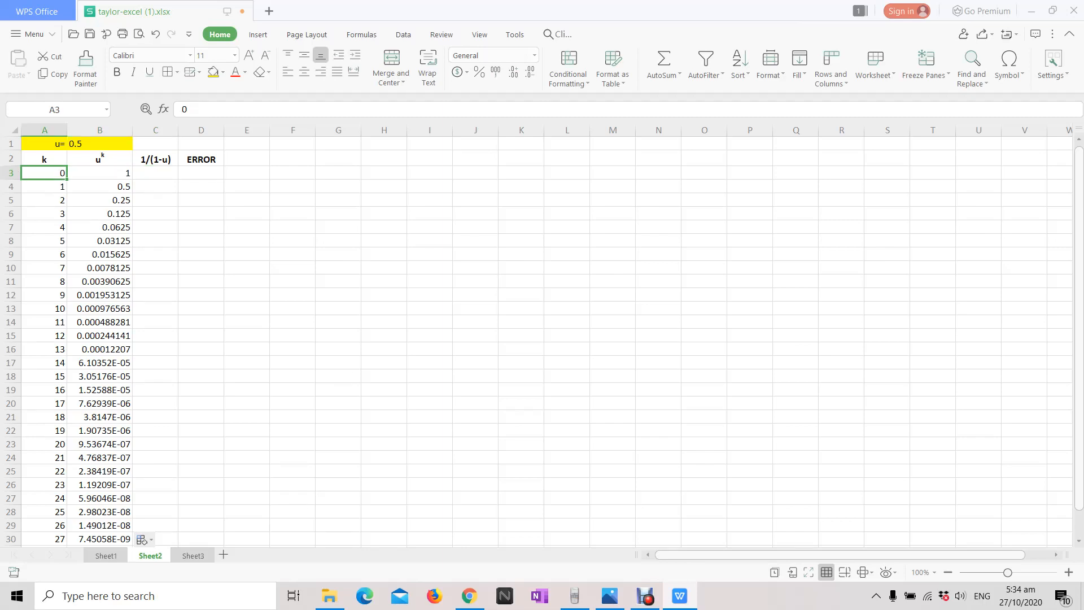
pyautogui.press('Right')
pyautogui.press('Right')
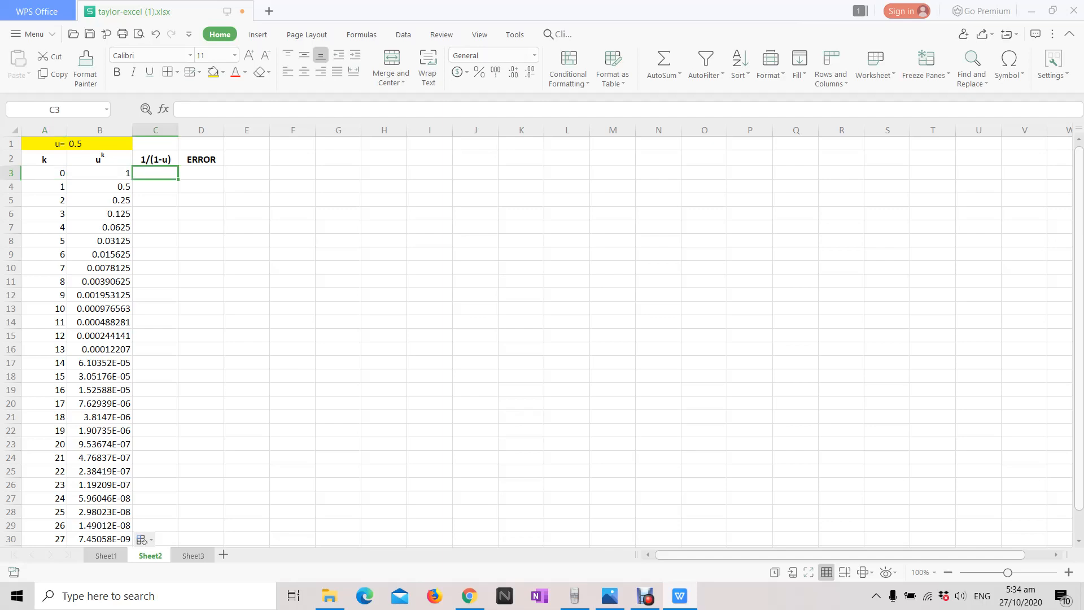
pyautogui.press('Up')
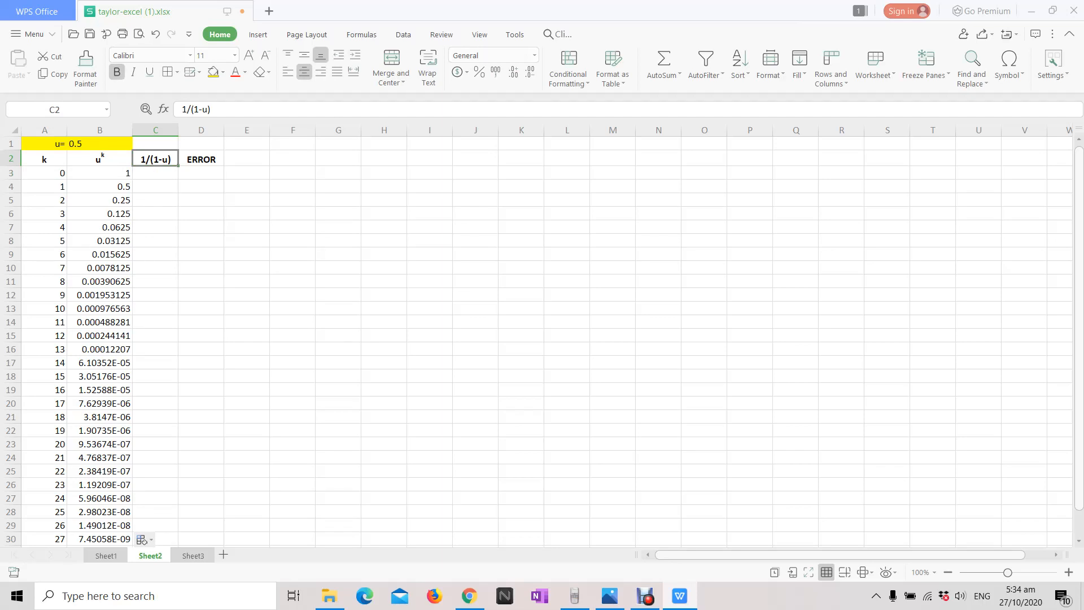
pyautogui.click(155, 173)
pyautogui.click(44, 172)
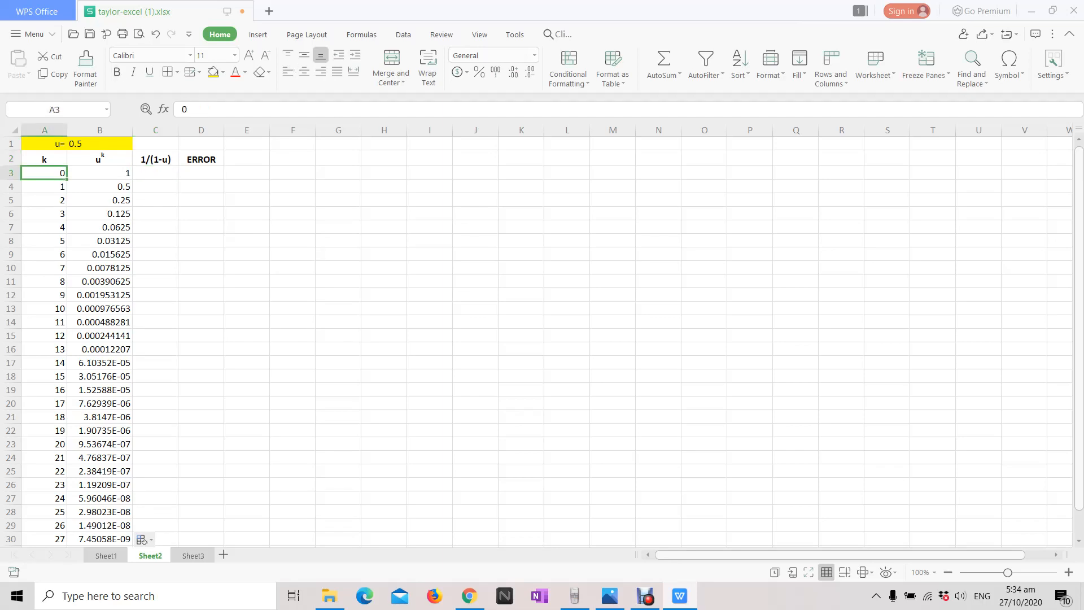
pyautogui.click(99, 173)
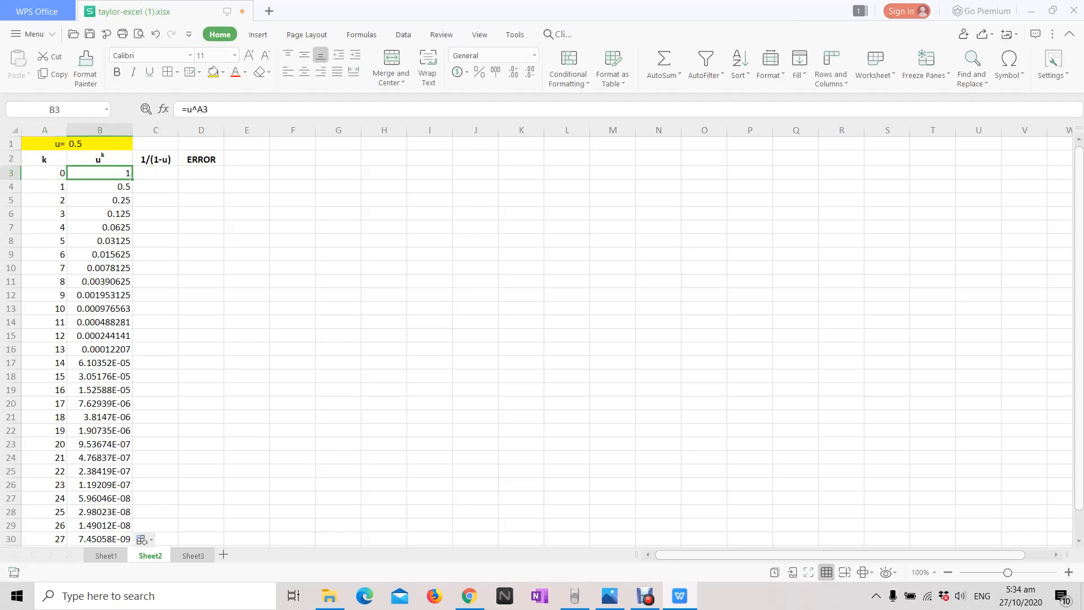
pyautogui.click(155, 173)
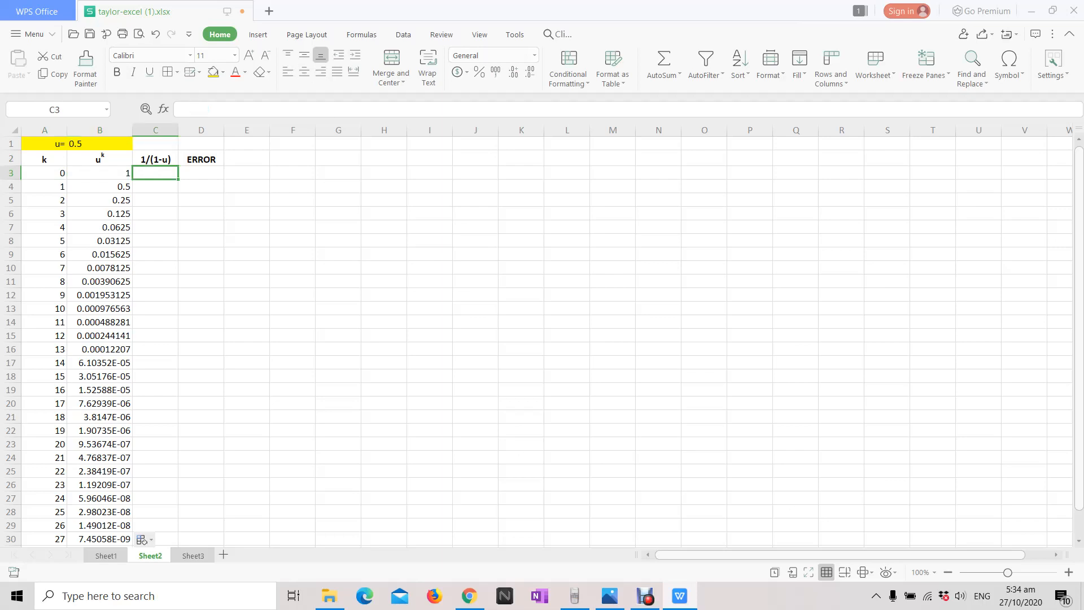
pyautogui.write('1')
pyautogui.press('Return')
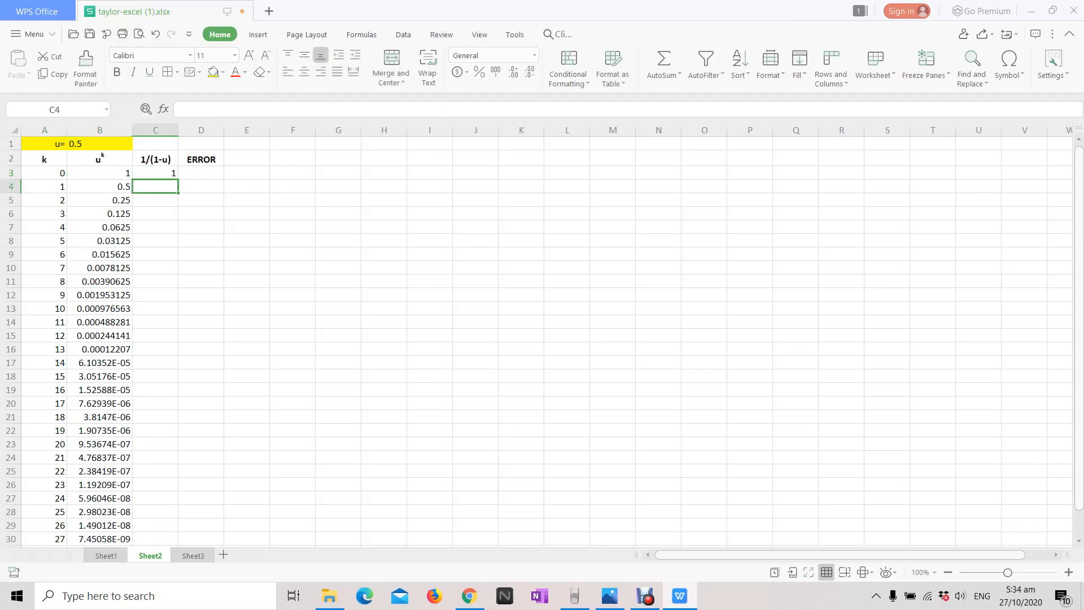
# Examine the u^k terms in B3 and B4 and the starting sum in C3 that make up the second partial sum.
pyautogui.click(100, 173)
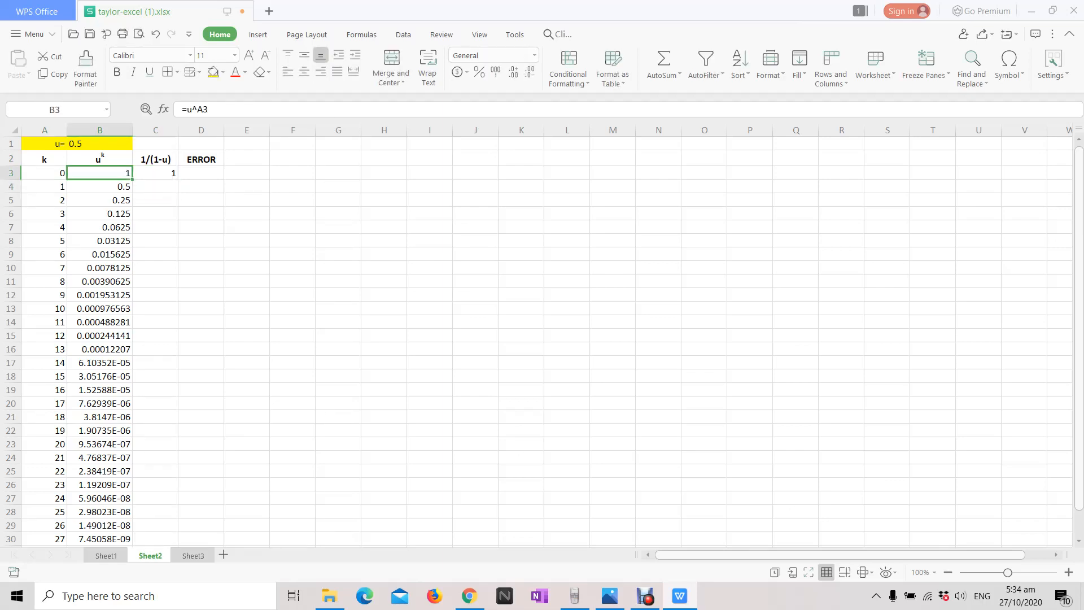
pyautogui.click(155, 186)
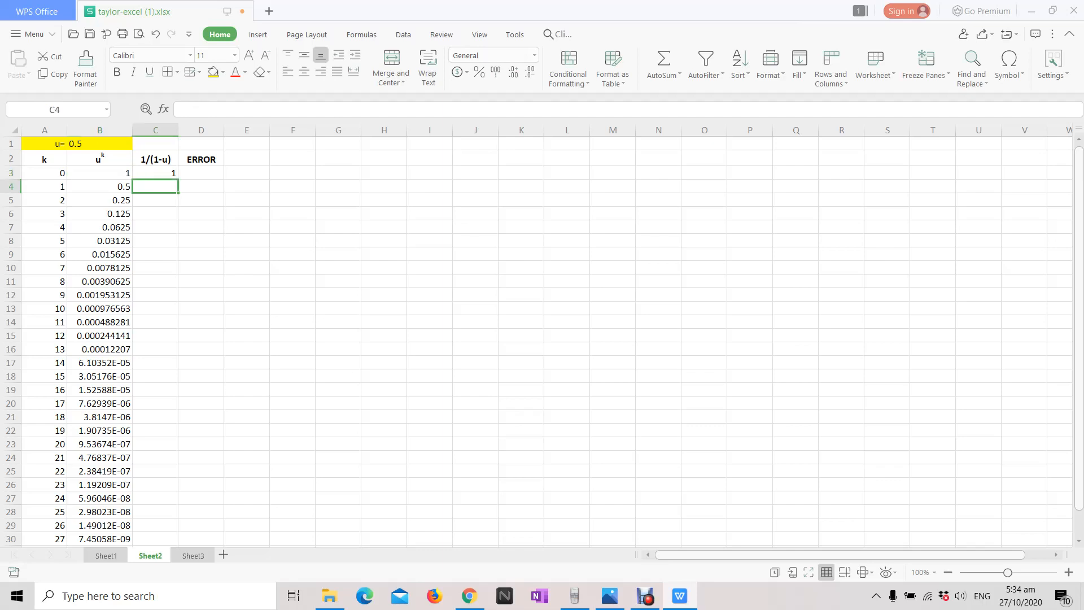
pyautogui.click(100, 186)
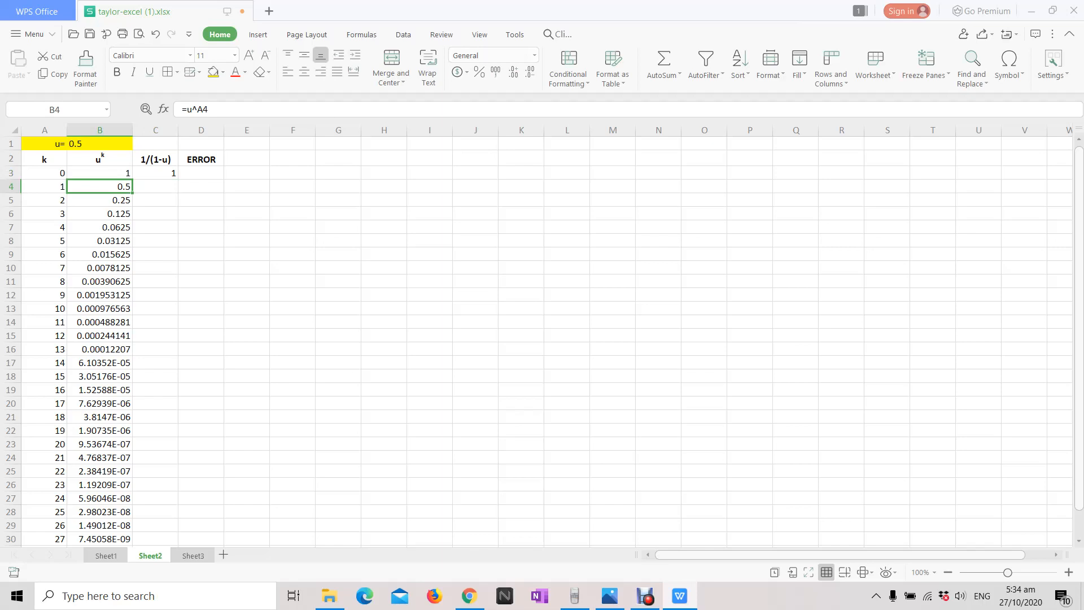
pyautogui.click(155, 187)
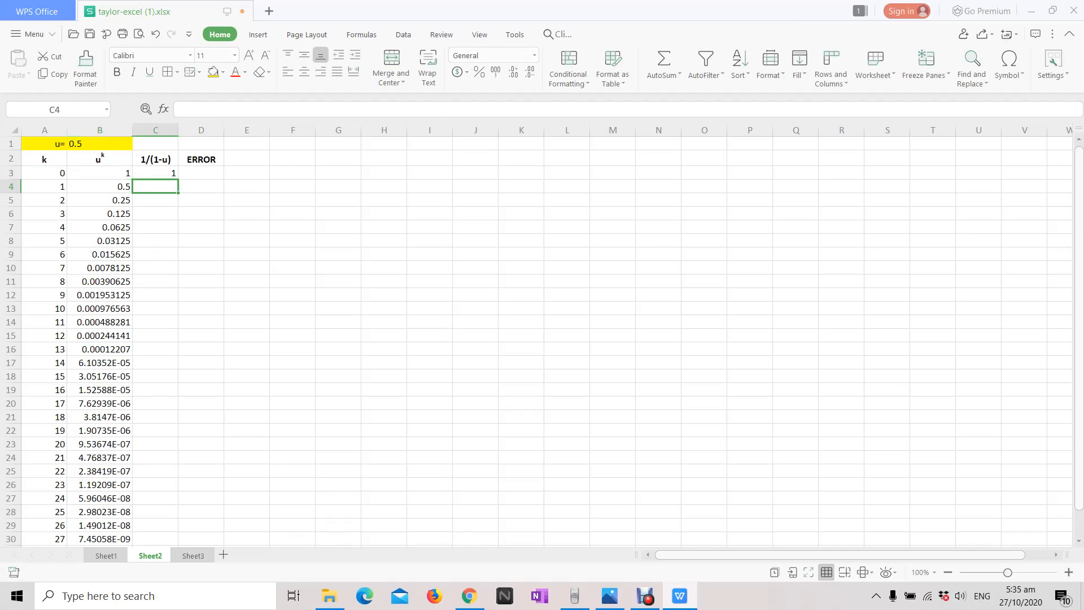
pyautogui.doubleClick(155, 187)
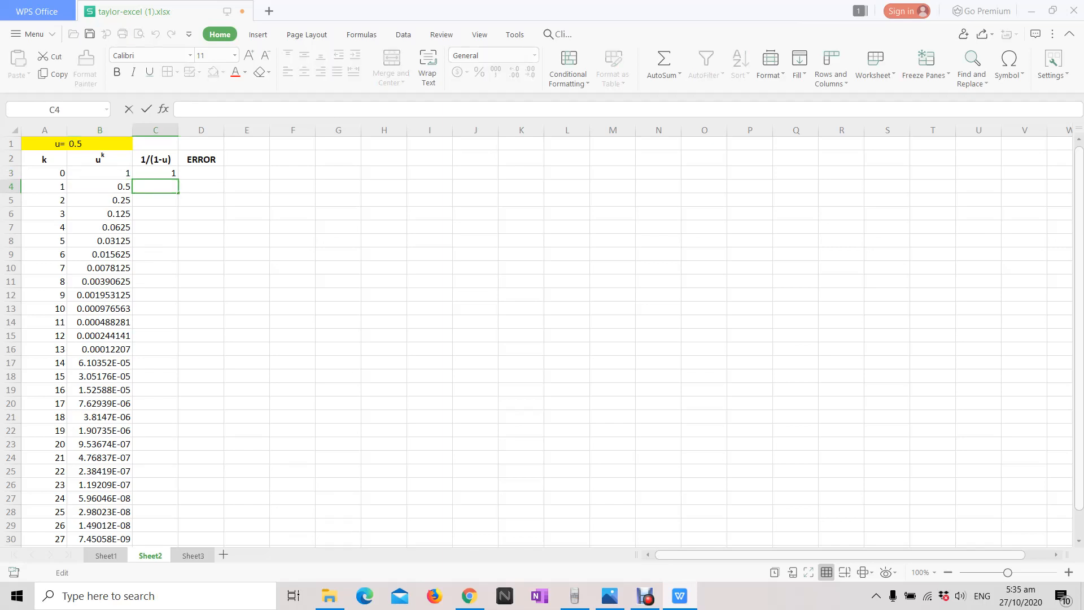
pyautogui.click(156, 173)
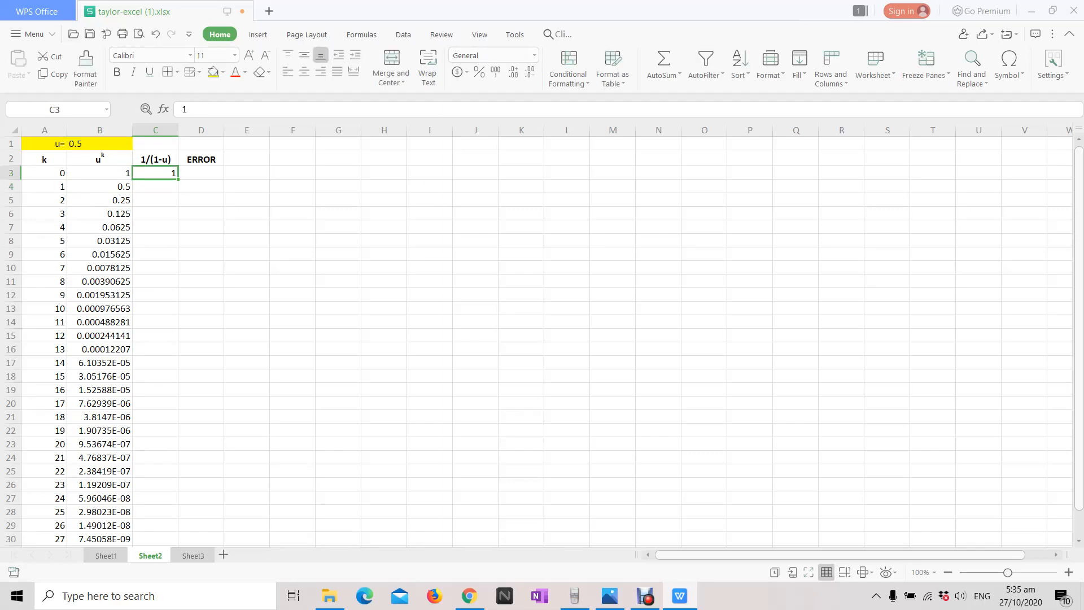
pyautogui.click(100, 186)
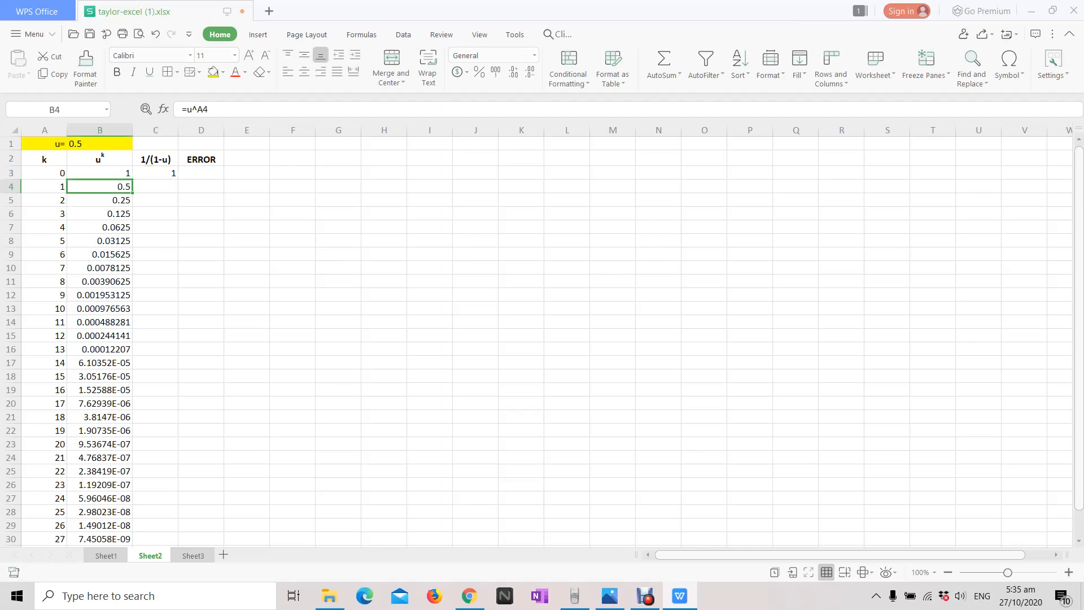
pyautogui.click(155, 173)
pyautogui.click(100, 186)
# Enter the formula =B4+C3 in C4 to add the u^k term to the previous partial sum.
pyautogui.click(156, 186)
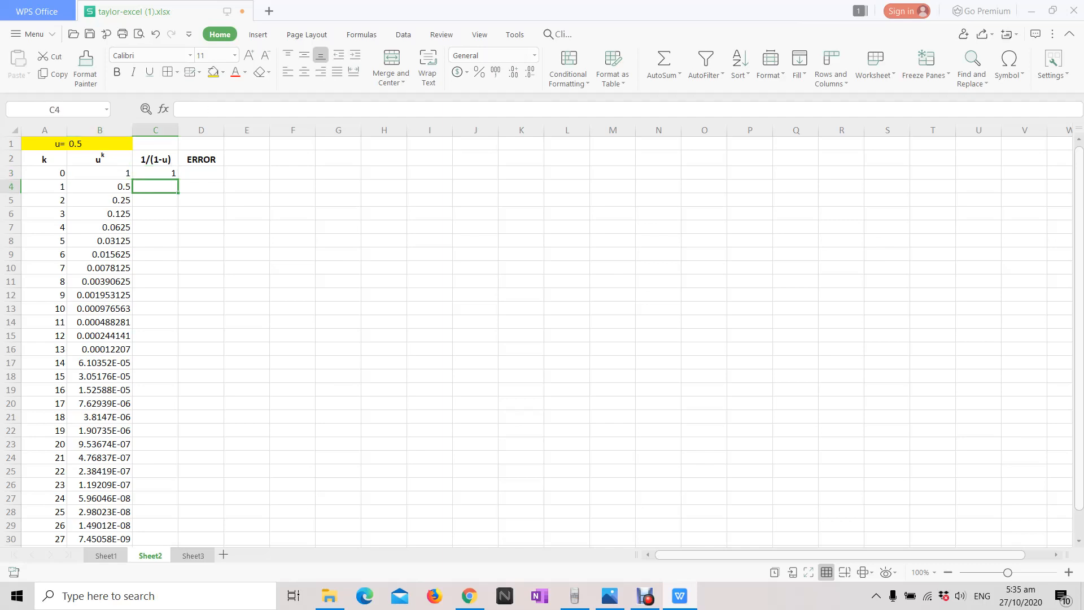
pyautogui.doubleClick(155, 187)
pyautogui.write('=')
pyautogui.click(100, 186)
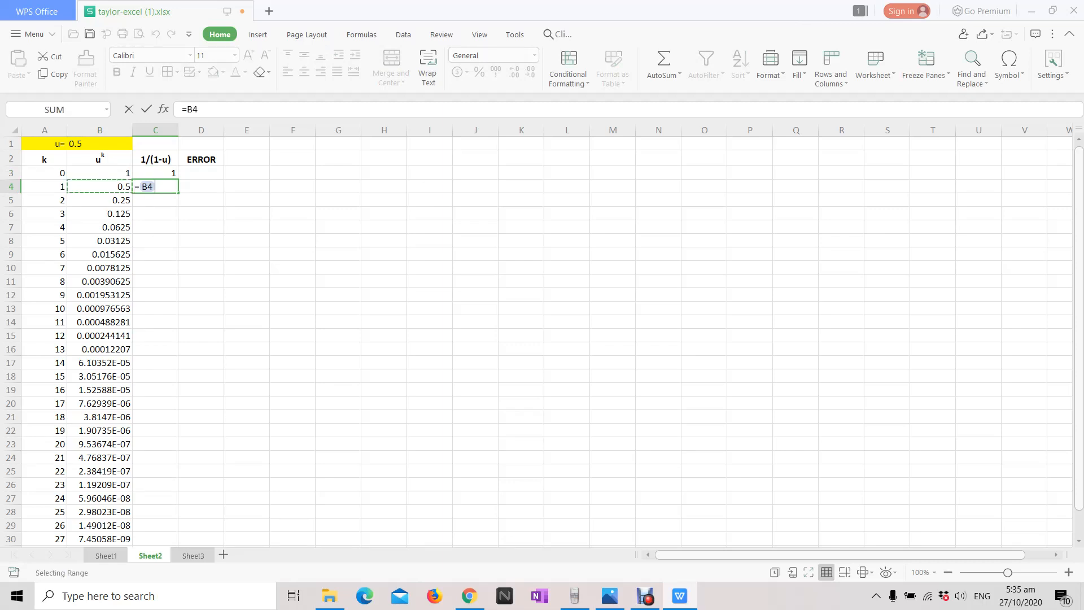
pyautogui.write('+')
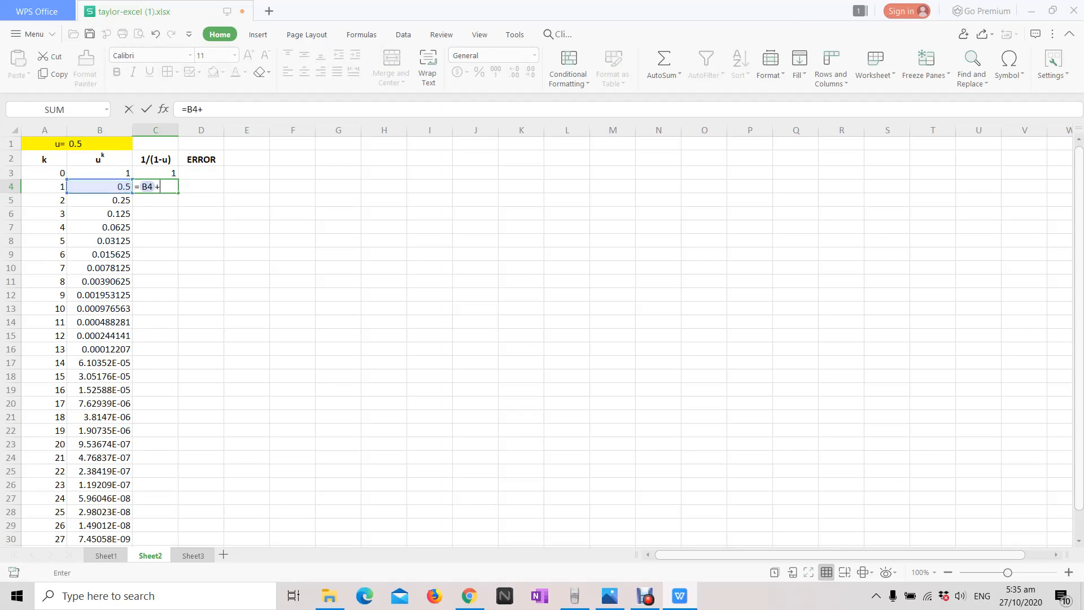
pyautogui.click(156, 174)
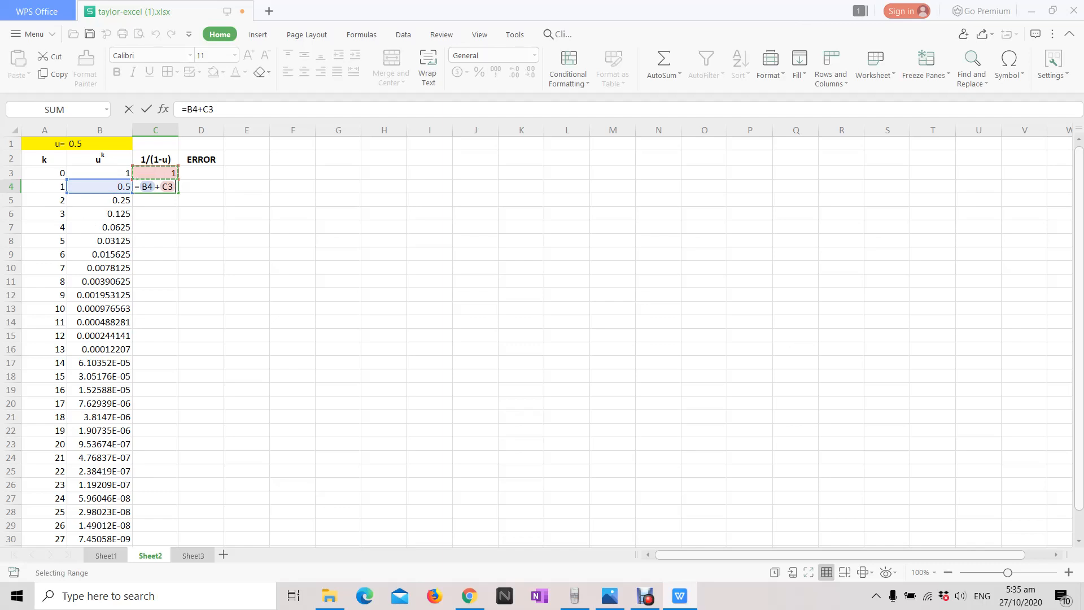
pyautogui.press('Return')
# Fill the partial-sum formula from C4 down to C30 and check the last cell of the column.
pyautogui.click(155, 187)
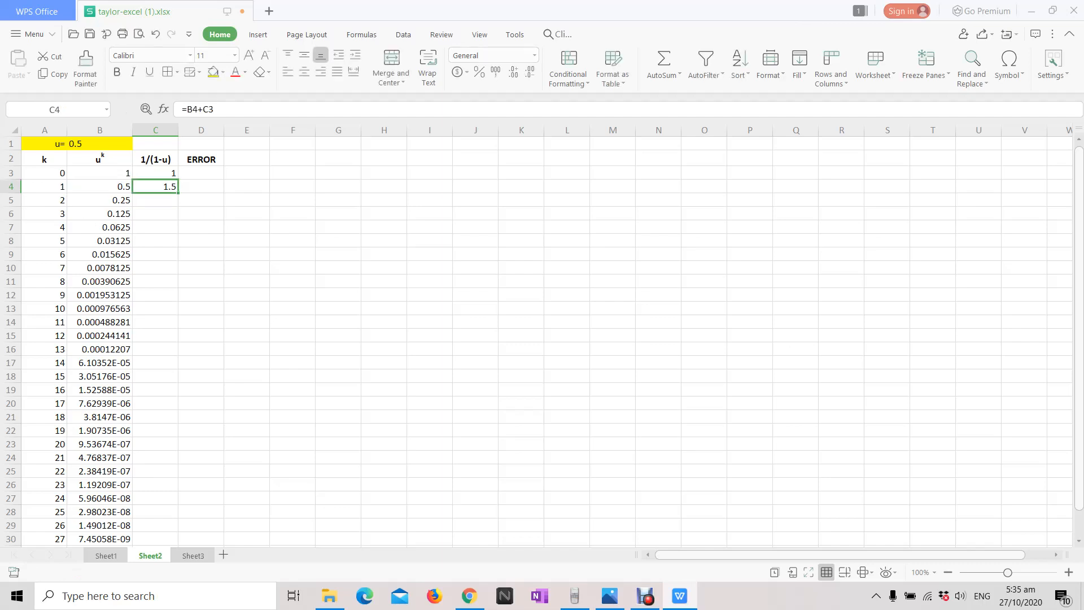
pyautogui.moveTo(178, 193); pyautogui.dragTo(177, 539)
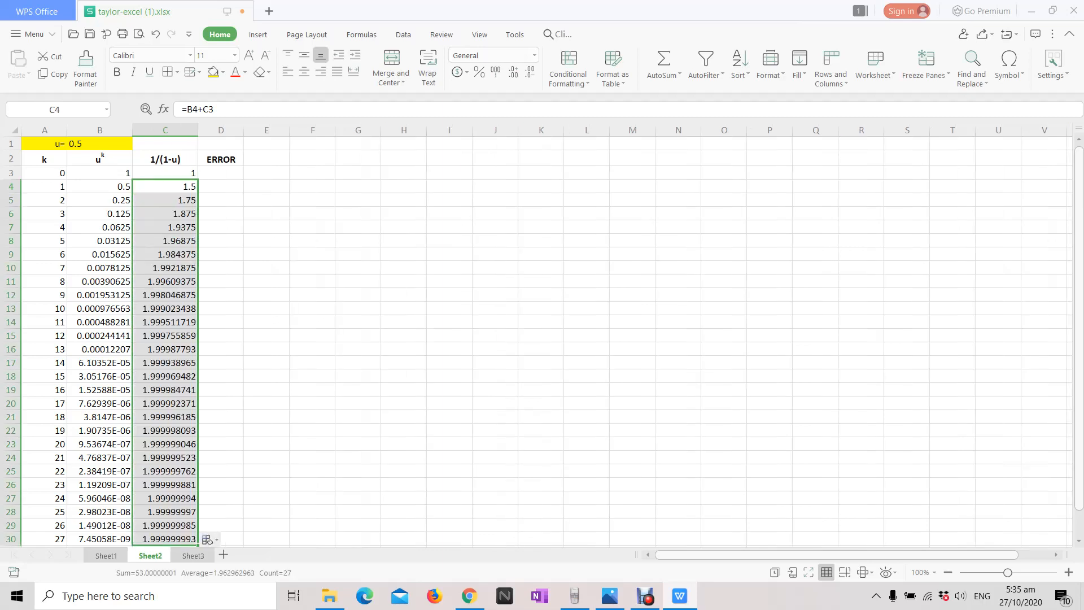
pyautogui.click(168, 539)
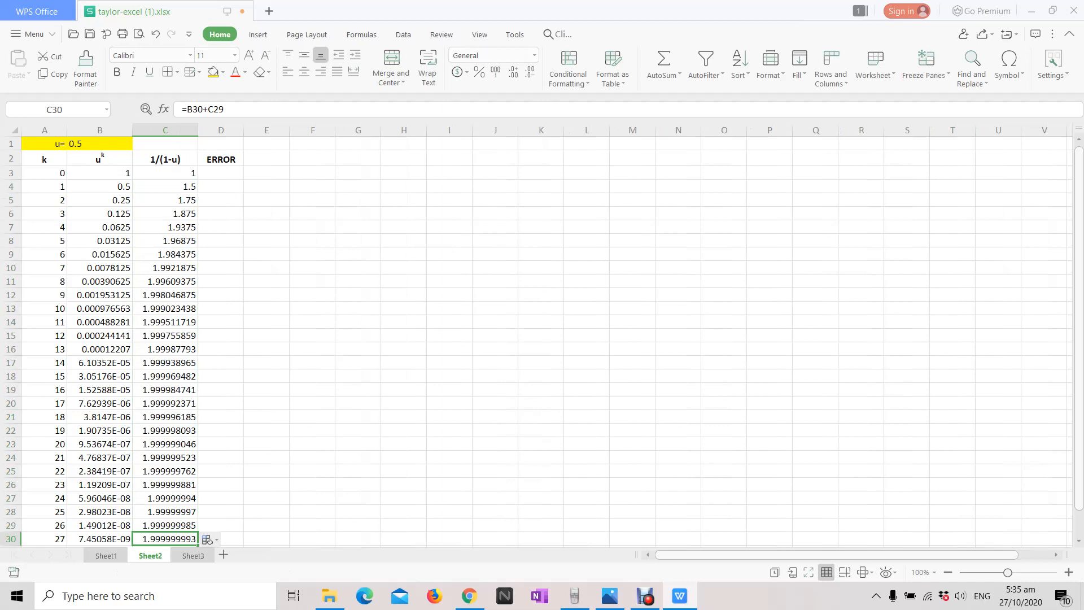
# Enter the formula =C3-(1/(1-u)) in D3 to compute the error of the first partial sum.
pyautogui.click(221, 173)
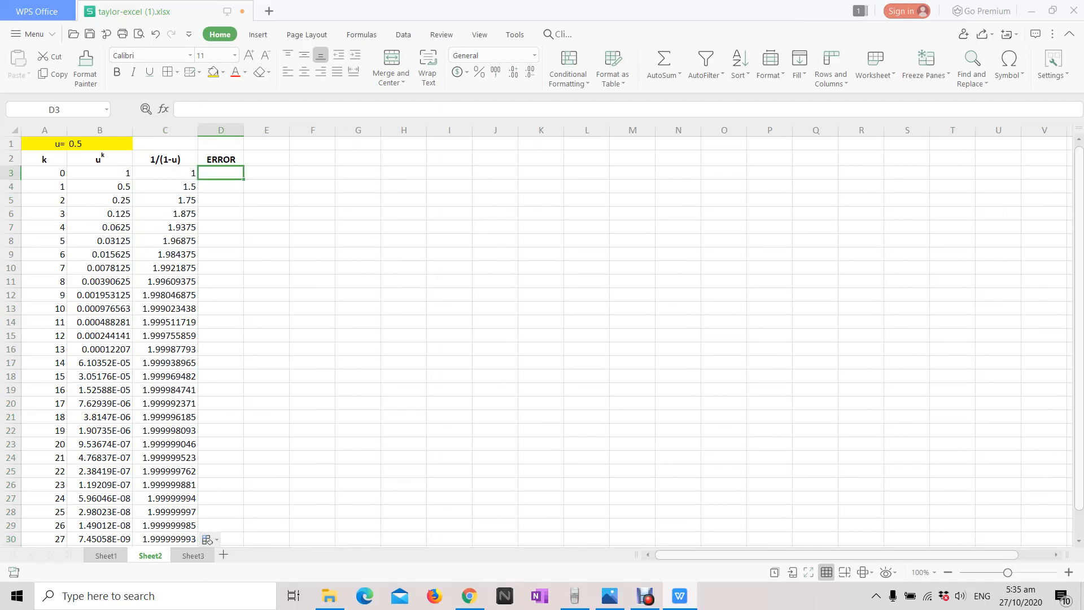
pyautogui.click(165, 172)
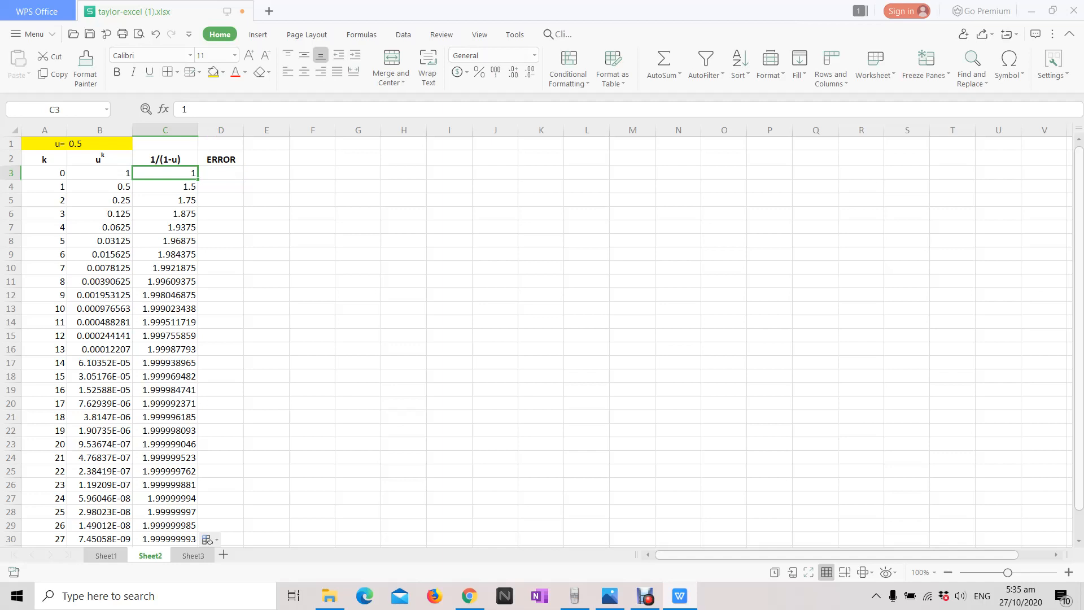
pyautogui.click(220, 173)
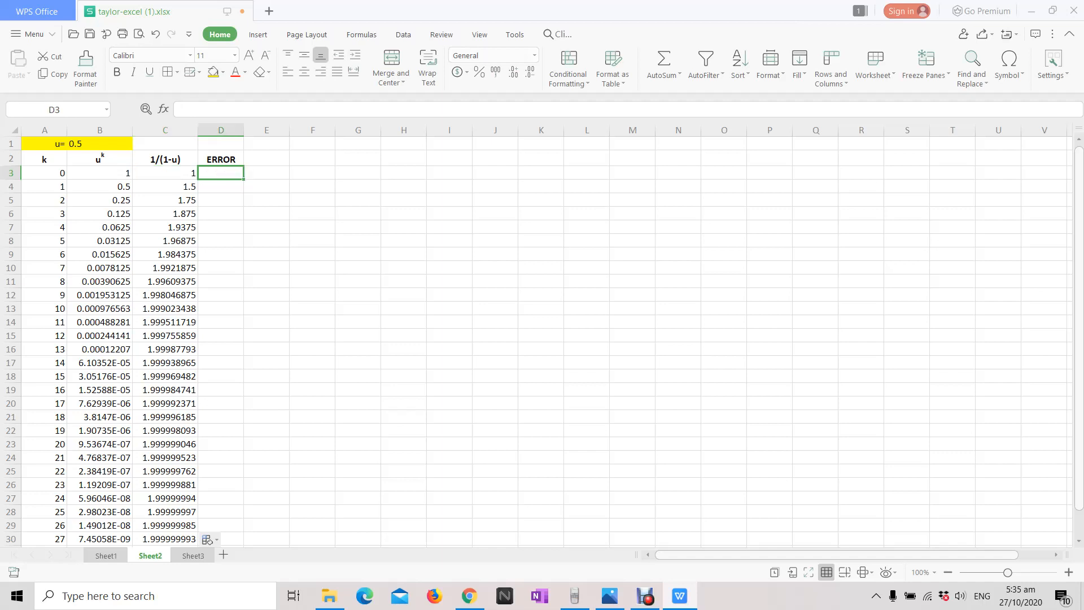
pyautogui.click(165, 159)
pyautogui.click(221, 173)
pyautogui.click(165, 173)
pyautogui.doubleClick(220, 173)
pyautogui.write('=')
pyautogui.click(166, 173)
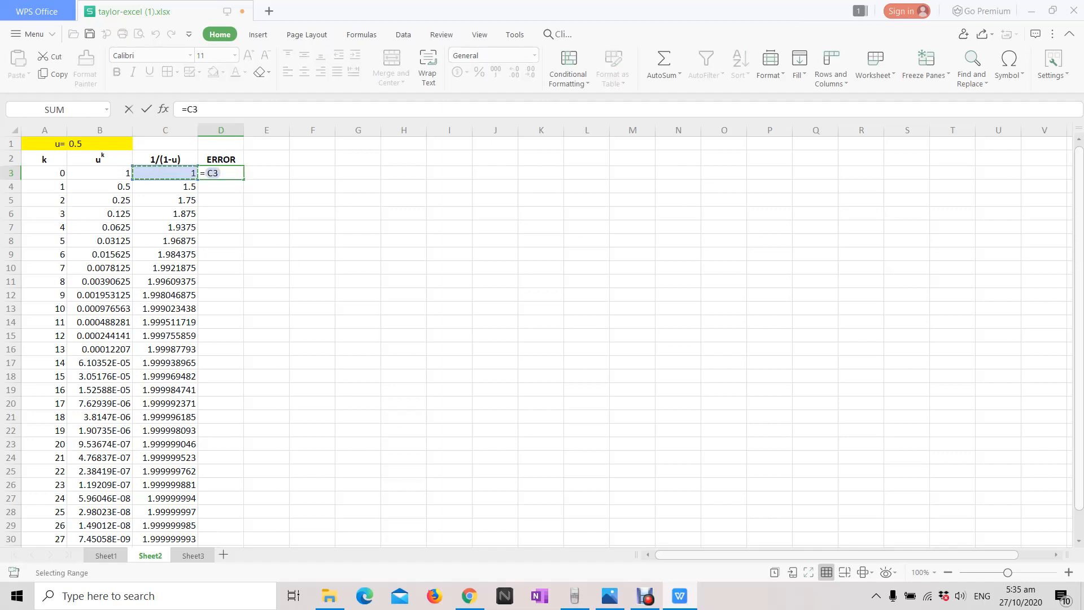
pyautogui.write('-')
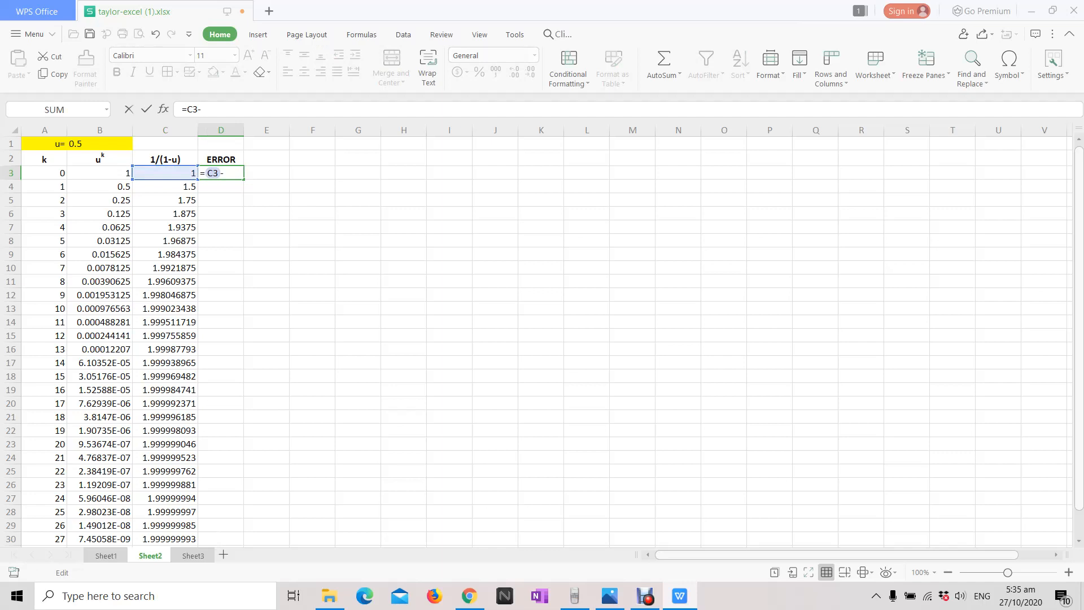
pyautogui.write('(1/(1-u')
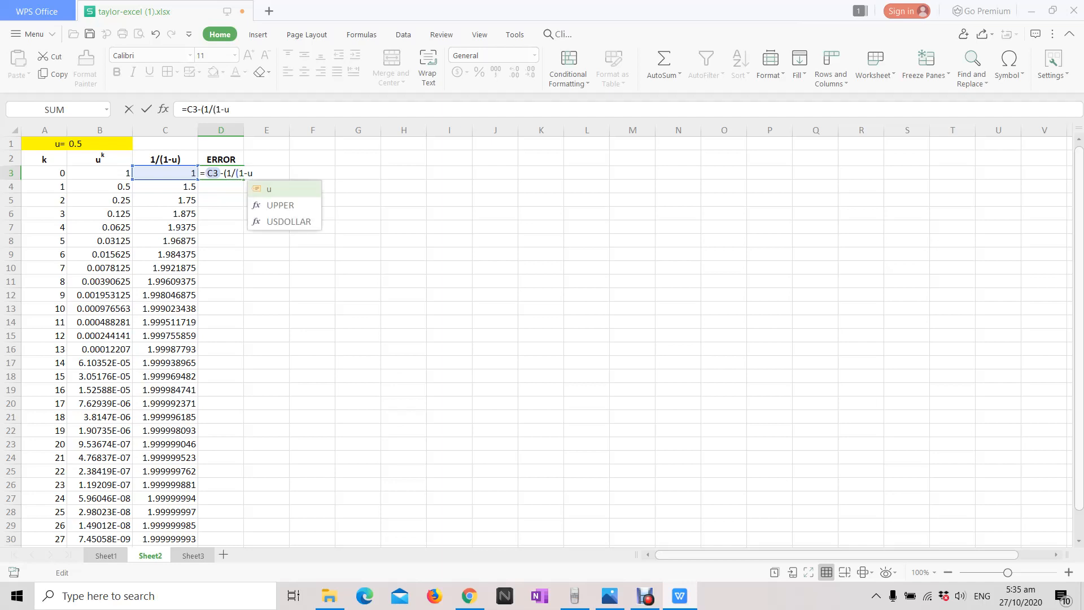
pyautogui.write('))')
pyautogui.press('Return')
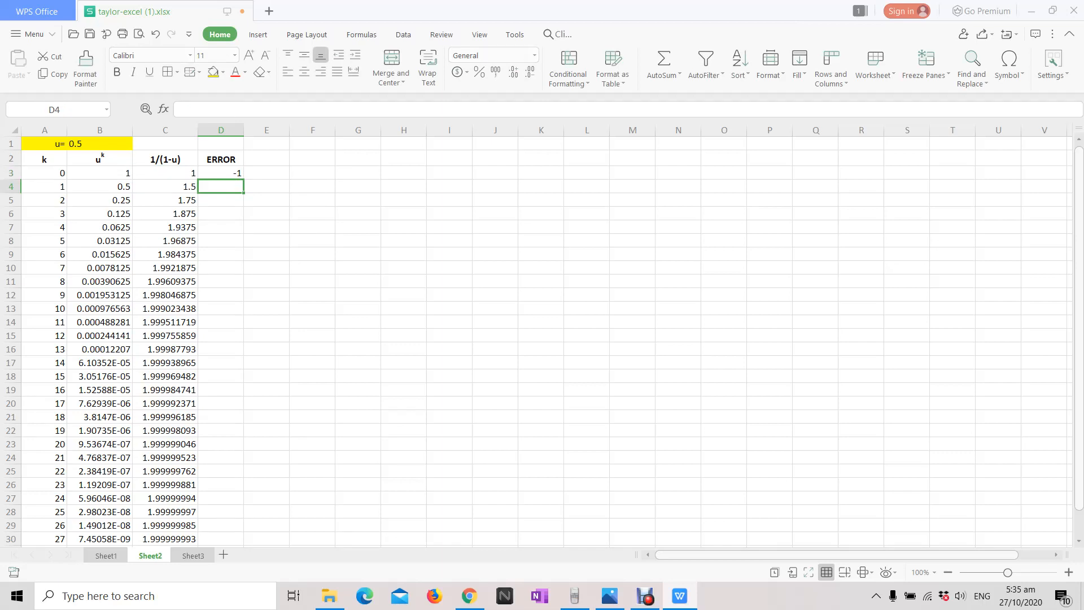
# Fill the error formula from D3 down to D30.
pyautogui.click(220, 173)
pyautogui.moveTo(244, 180); pyautogui.dragTo(243, 539)
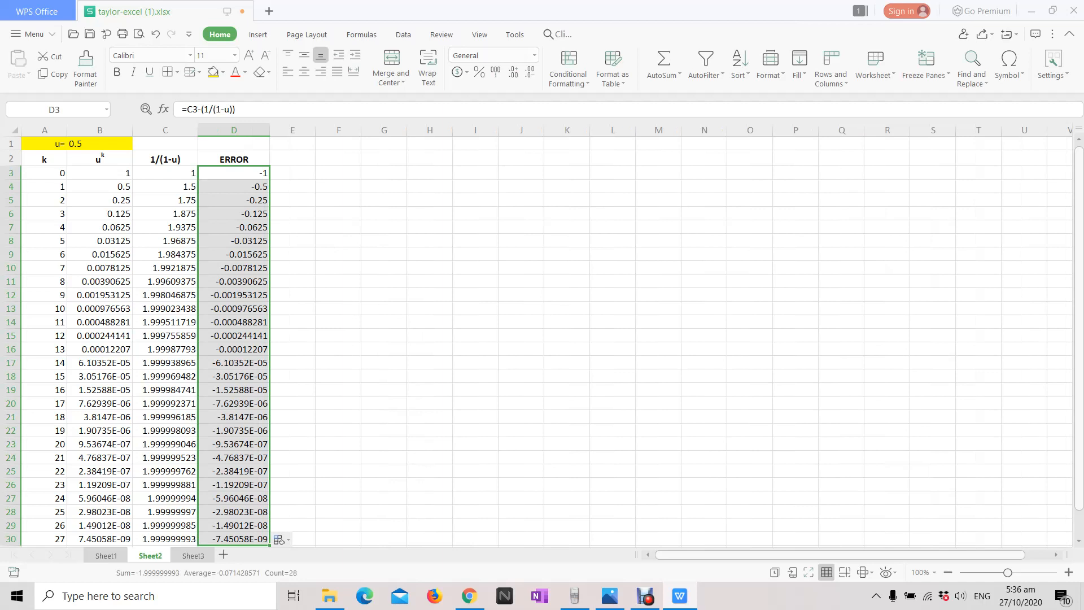
pyautogui.click(292, 390)
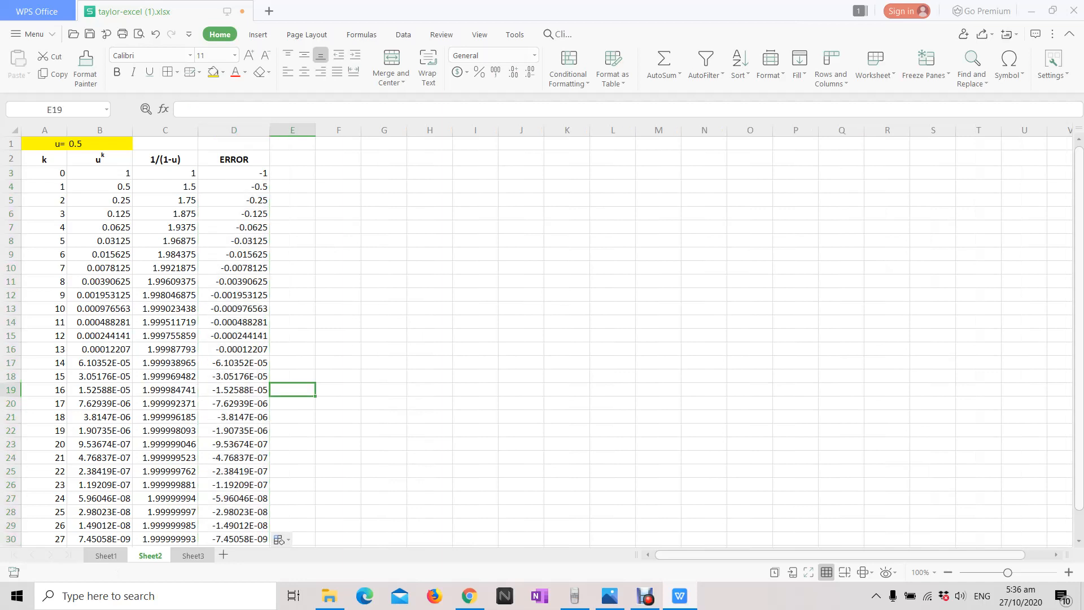
# Compare the partial sums in column C with their errors in column D, from k = 4 down to the last row.
pyautogui.click(234, 538)
pyautogui.moveTo(165, 227); pyautogui.dragTo(165, 539)
pyautogui.click(164, 538)
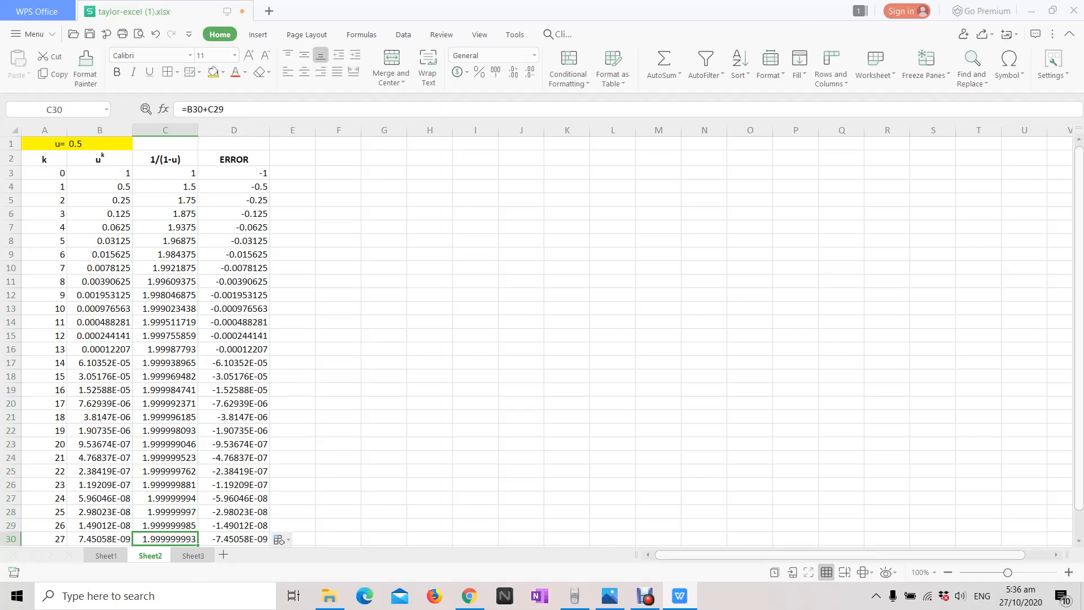
pyautogui.click(233, 539)
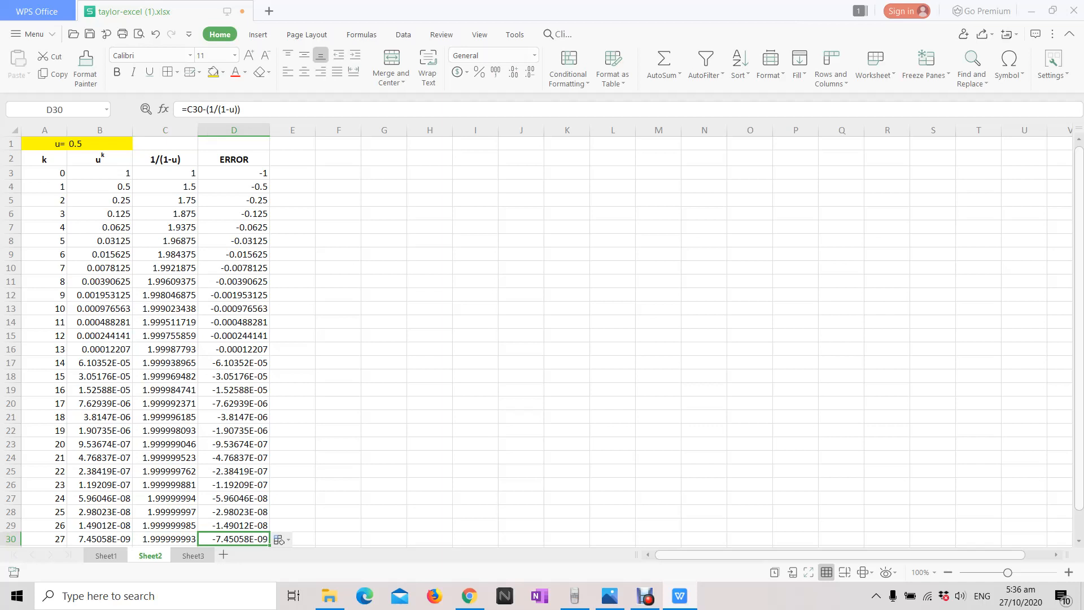
pyautogui.click(166, 539)
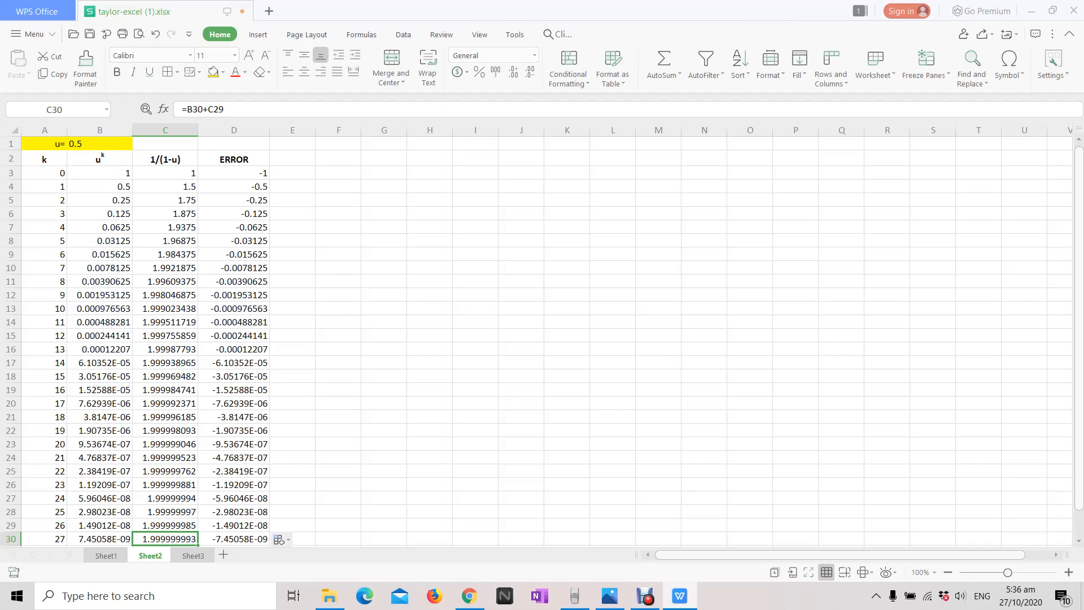
pyautogui.click(44, 227)
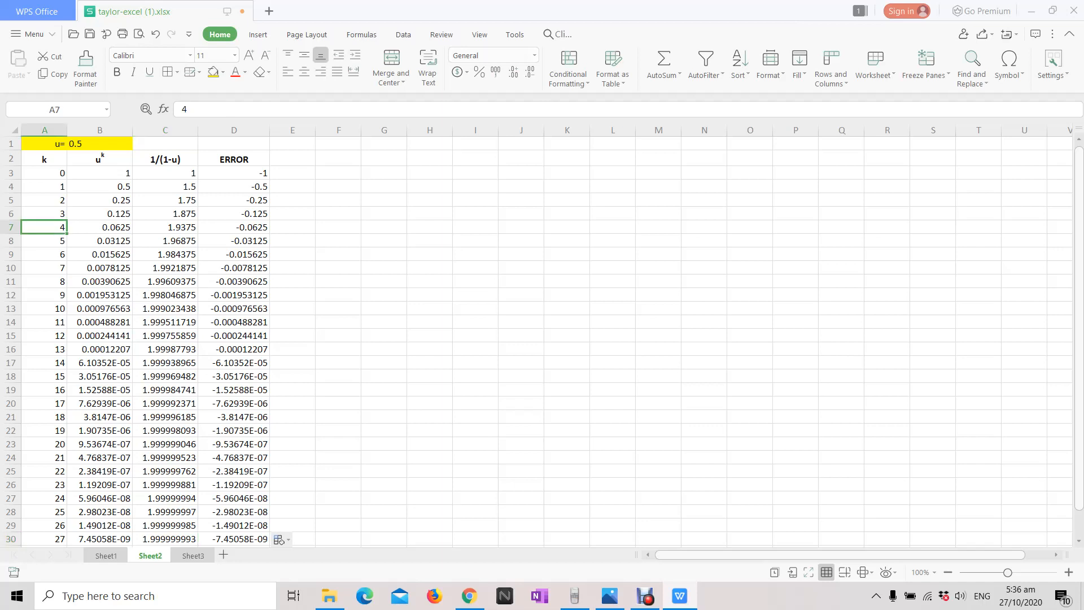
pyautogui.moveTo(165, 226); pyautogui.dragTo(165, 430)
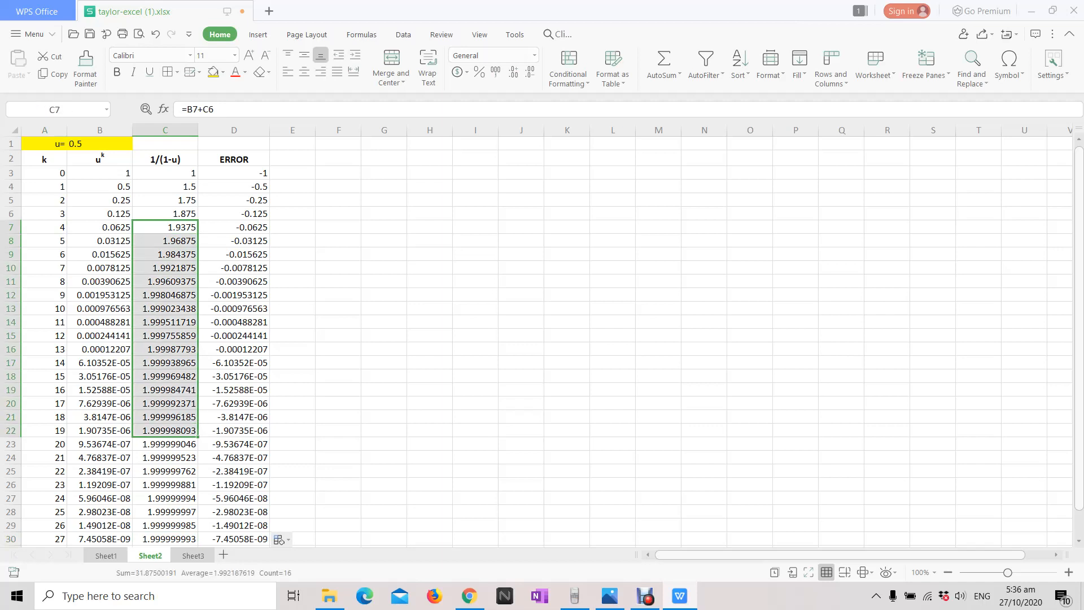
pyautogui.moveTo(234, 226); pyautogui.dragTo(234, 430)
pyautogui.click(234, 443)
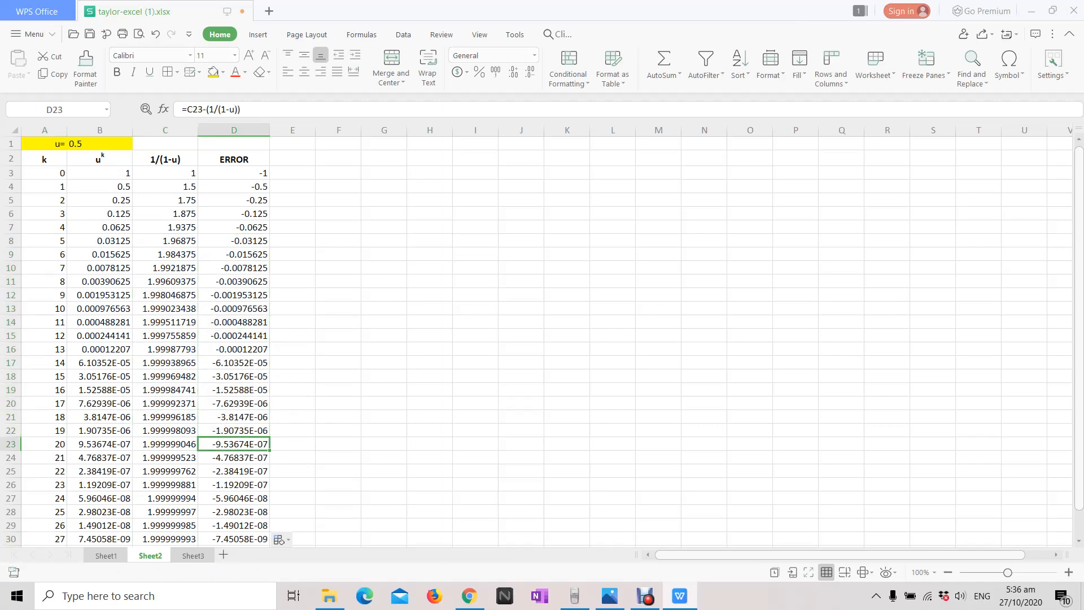